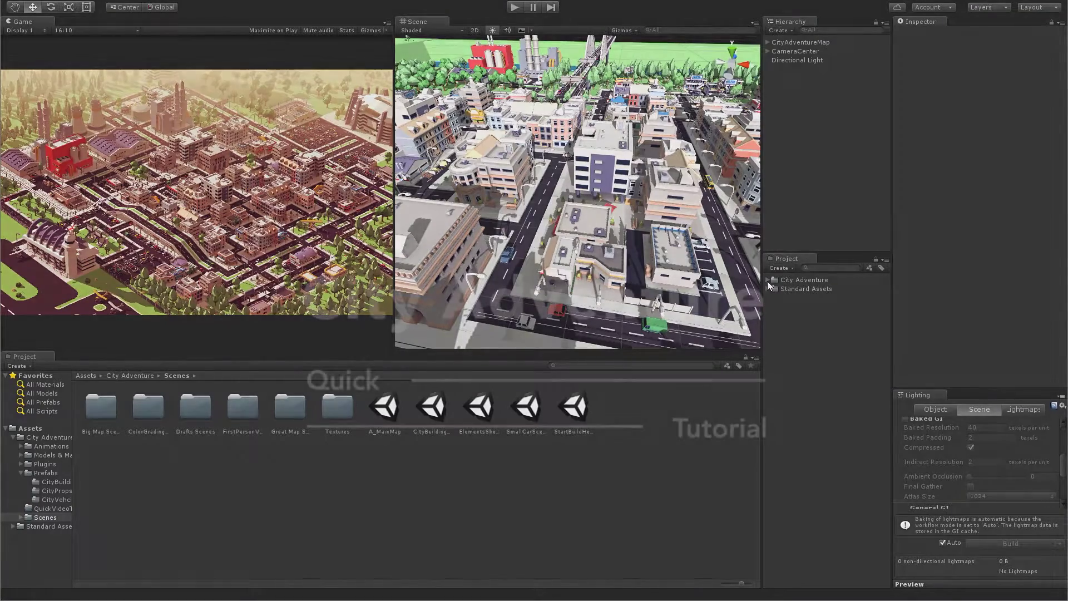
# - Open the StartBuildHere scene from the City Adventure > Scenes folder
pyautogui.click(768, 280)
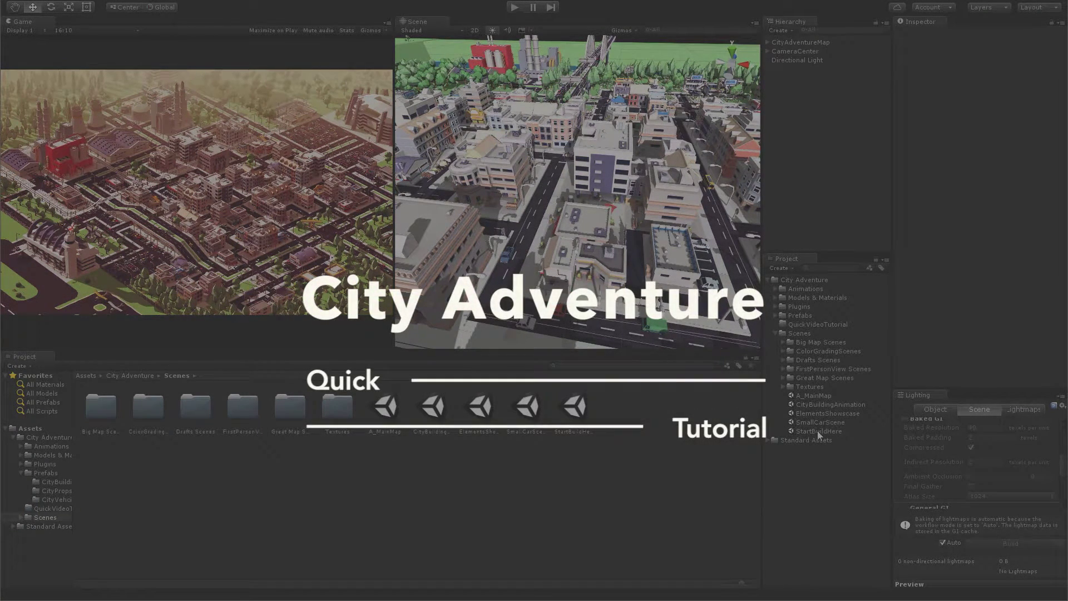
pyautogui.doubleClick(816, 430)
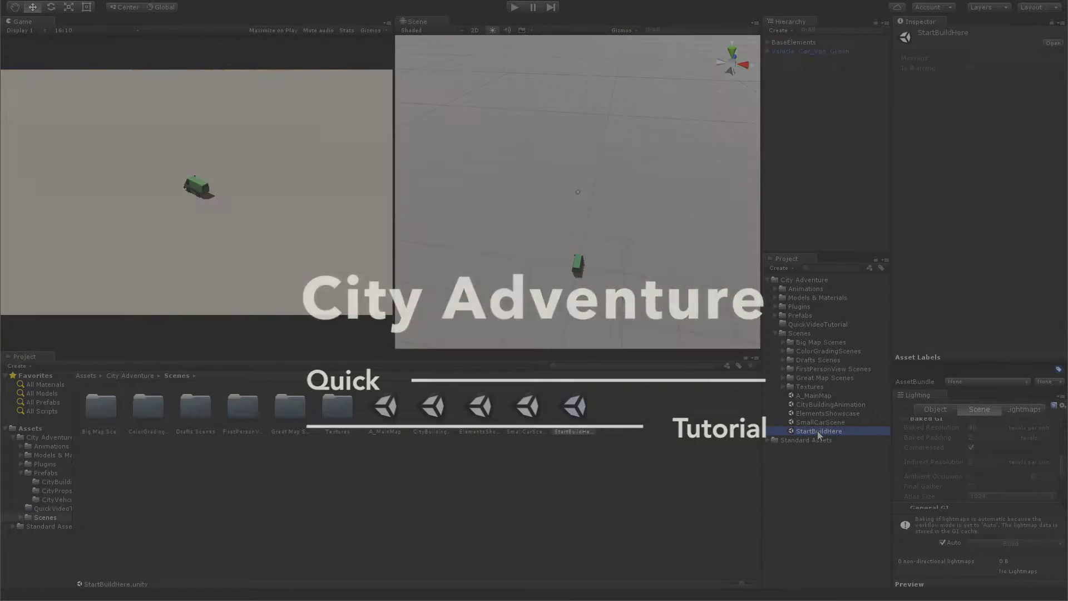
# - Place a straight CarRoad piece under the green van and rotate it 90 degrees to align
pyautogui.click(810, 51)
pyautogui.press('f')
pyautogui.keyDown('alt'); pyautogui.moveTo(544, 230); pyautogui.dragTo(777, 209); pyautogui.keyUp('alt')
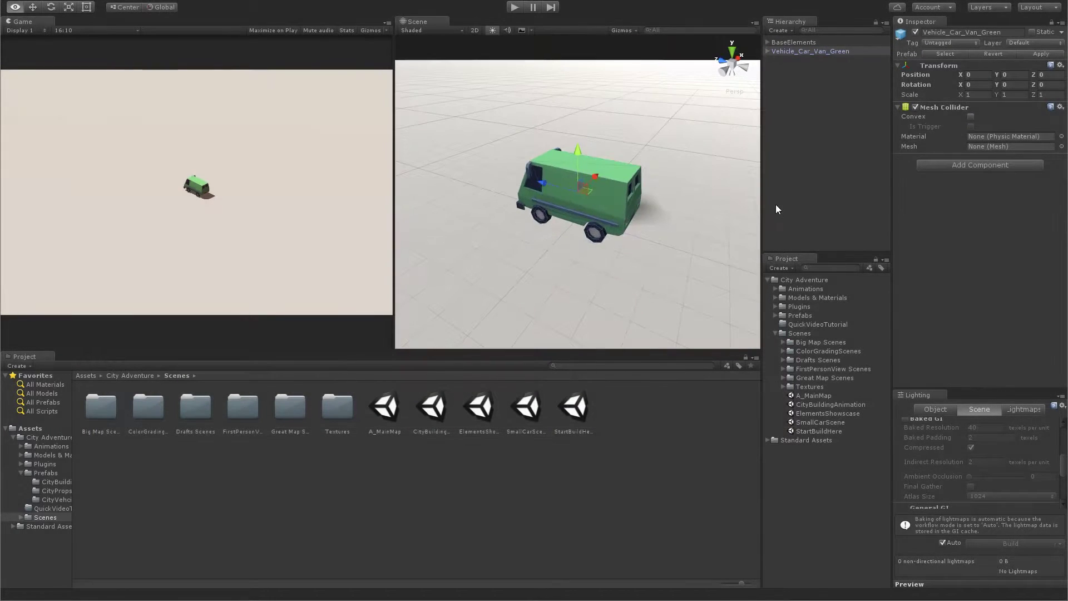
pyautogui.scroll(-3, 618, 245)
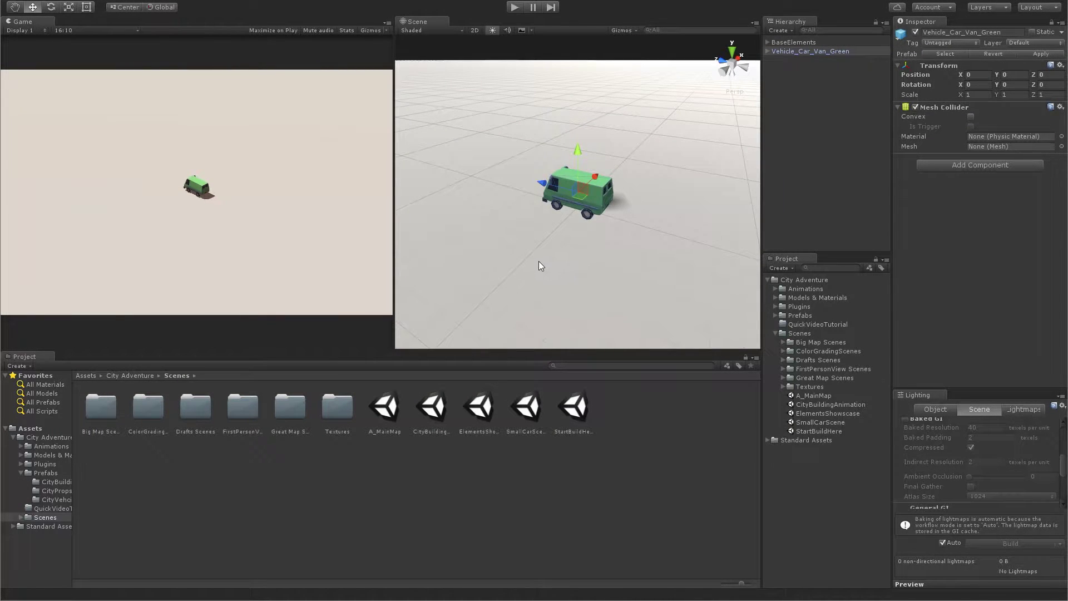
pyautogui.click(55, 499)
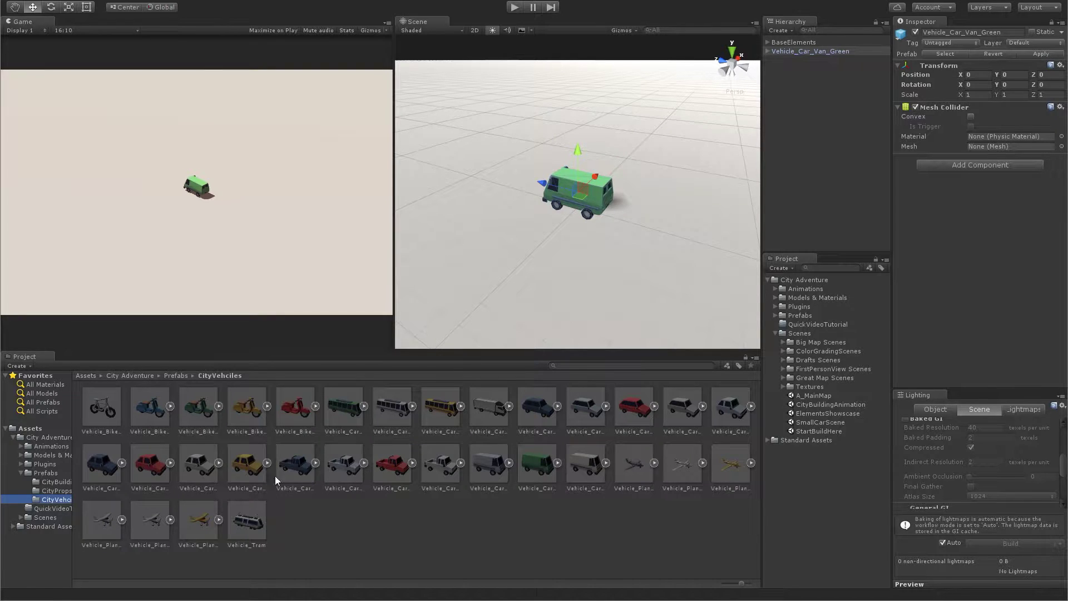
pyautogui.press('Up')
pyautogui.moveTo(340, 520); pyautogui.dragTo(579, 211)
pyautogui.press('e')
pyautogui.moveTo(628, 183); pyautogui.dragTo(562, 250)
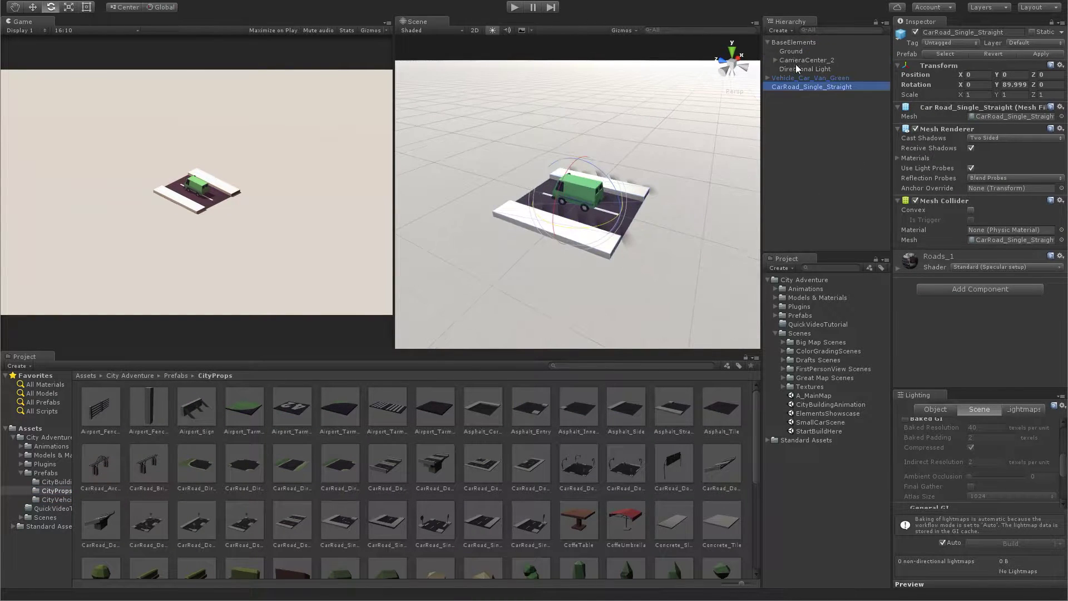
# - Duplicate the straight road piece with Ctrl+D to extend the road
pyautogui.click(774, 59)
pyautogui.click(808, 69)
pyautogui.click(579, 212)
pyautogui.press('w')
pyautogui.hotkey('ctrl', 'd')
pyautogui.moveTo(659, 228); pyautogui.dragTo(522, 203)
pyautogui.hotkey('ctrl', 'd')
pyautogui.moveTo(339, 520)
pyautogui.mouseDown()
pyautogui.moveTo(500, 211)
pyautogui.moveTo(436, 305)
pyautogui.mouseUp()
# - Add a corner piece at the road's left end with a straight below it
pyautogui.click(563, 216)
pyautogui.hotkey('ctrl', 'd')
pyautogui.press('e')
pyautogui.moveTo(542, 260)
pyautogui.keyDown('alt'); pyautogui.mouseDown()
pyautogui.moveTo(512, 56)
pyautogui.moveTo(545, 256)
pyautogui.mouseUp(); pyautogui.keyUp('alt')
pyautogui.press('w')
pyautogui.moveTo(478, 245)
pyautogui.mouseDown()
pyautogui.moveTo(498, 270)
pyautogui.moveTo(472, 256)
pyautogui.mouseUp()
pyautogui.moveTo(340, 520)
pyautogui.mouseDown()
pyautogui.moveTo(513, 276)
pyautogui.moveTo(595, 239)
pyautogui.mouseUp()
# - Duplicate road pieces into an S shape, delete extra straights, and snap in a lower corner
pyautogui.keyDown('shift'); pyautogui.click(608, 225); pyautogui.keyUp('shift')
pyautogui.hotkey('ctrl', 'd')
pyautogui.moveTo(595, 239); pyautogui.dragTo(595, 189, button='middle')
pyautogui.click(601, 224)
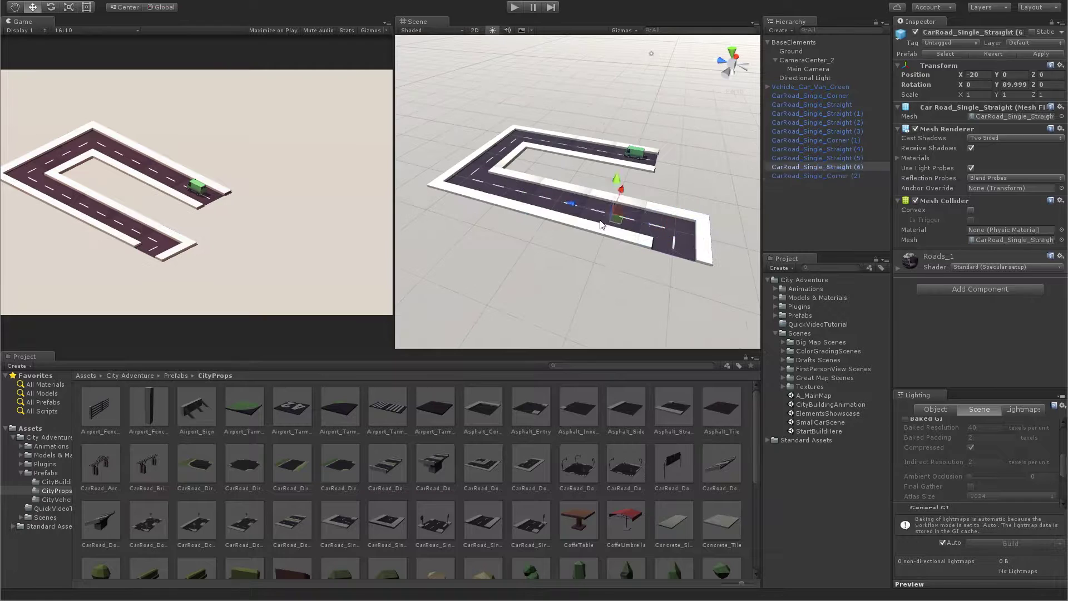
pyautogui.press('Delete')
pyautogui.hotkey('ctrl', 'd')
pyautogui.press('e')
pyautogui.moveTo(562, 233); pyautogui.dragTo(677, 221)
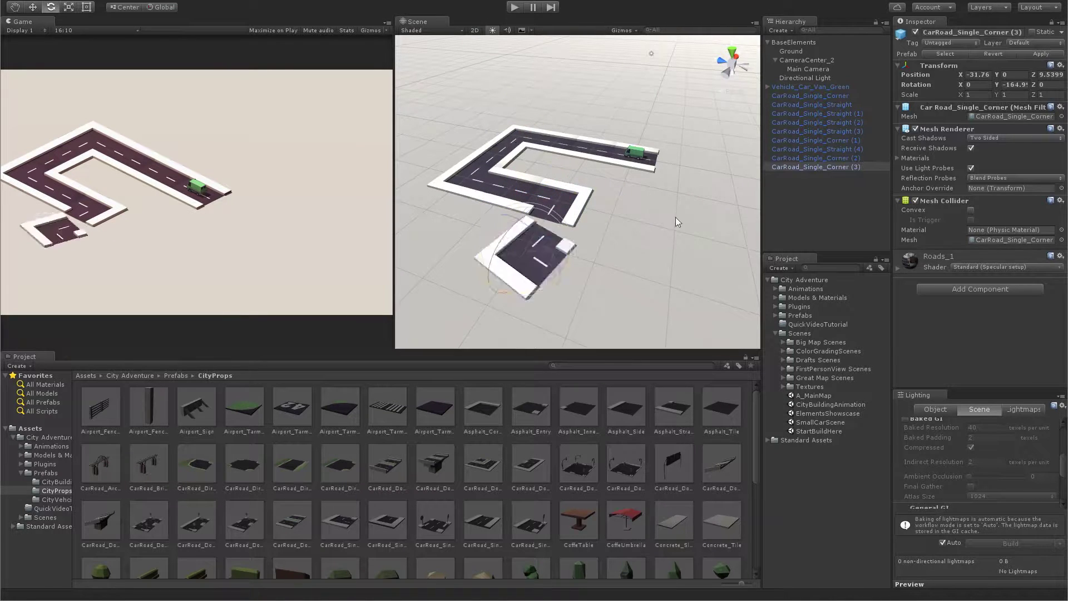
pyautogui.press('w')
pyautogui.moveTo(528, 256)
pyautogui.mouseDown()
pyautogui.moveTo(562, 234)
pyautogui.moveTo(600, 256)
pyautogui.mouseUp()
# - Add a corner at the S's lower end and three duplicated straights to extend the loop
pyautogui.click(556, 240)
pyautogui.hotkey('ctrl', 'd')
pyautogui.click(469, 190)
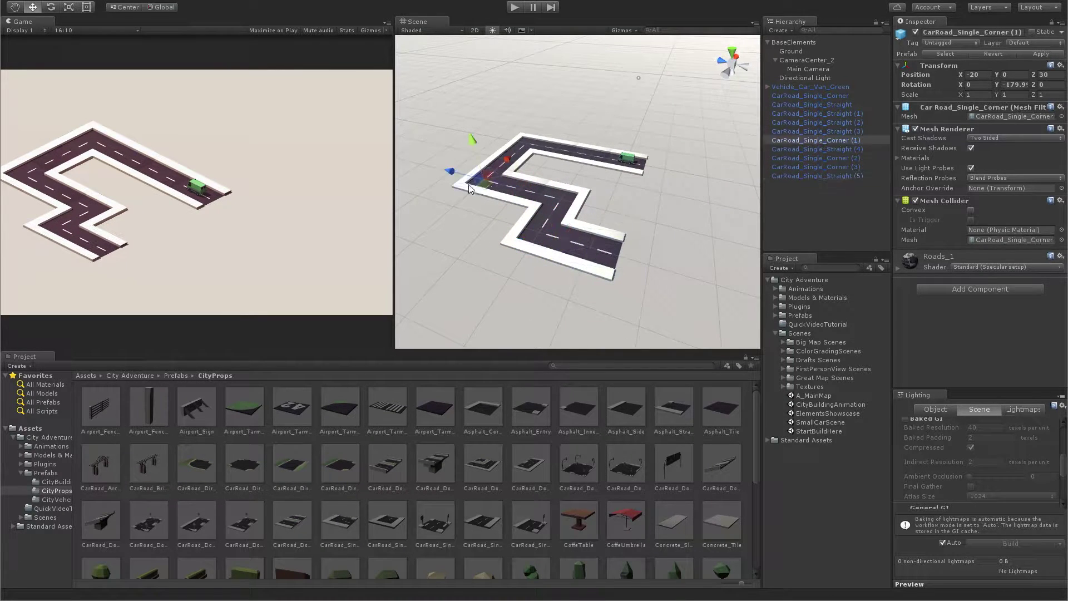
pyautogui.hotkey('ctrl', 'd')
pyautogui.moveTo(469, 189); pyautogui.dragTo(643, 250)
pyautogui.moveTo(644, 250); pyautogui.dragTo(509, 152, button='middle')
pyautogui.keyDown('shift'); pyautogui.click(509, 151); pyautogui.keyUp('shift')
pyautogui.keyDown('shift'); pyautogui.click(482, 146); pyautogui.keyUp('shift')
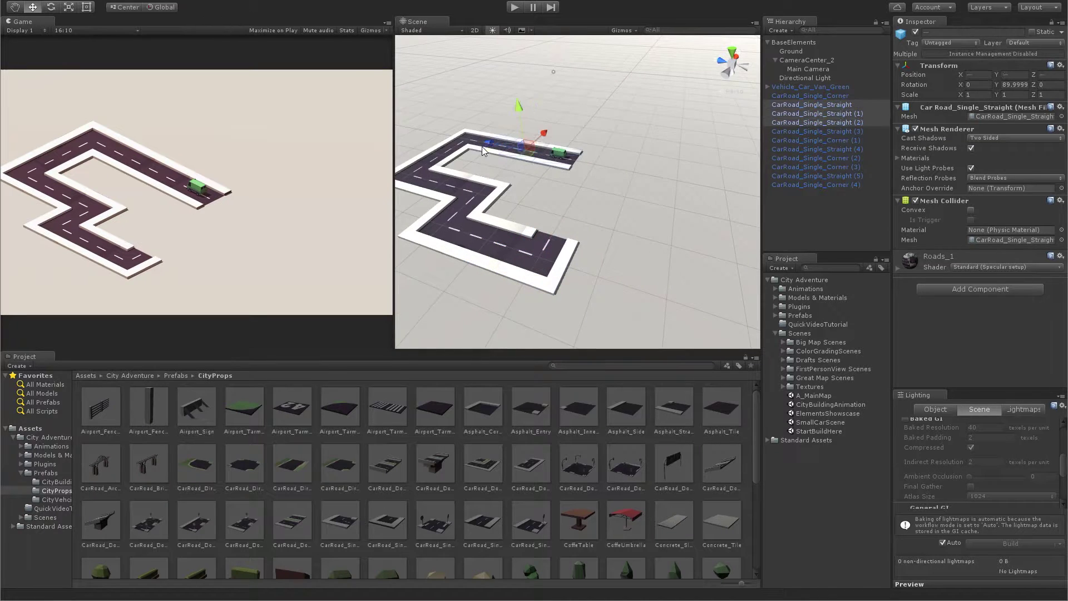
pyautogui.hotkey('ctrl', 'd')
pyautogui.moveTo(482, 146); pyautogui.dragTo(561, 213)
# - Duplicate and rotate a final corner piece to close the road loop
pyautogui.scroll(3, 641, 181)
pyautogui.hotkey('ctrl', 'd')
pyautogui.press('e')
pyautogui.moveTo(641, 180)
pyautogui.mouseDown()
pyautogui.moveTo(583, 230)
pyautogui.moveTo(612, 184)
pyautogui.mouseUp()
pyautogui.press('w')
# - Place a Foliage_Tree_E pine tree beside the road loop
pyautogui.scroll(-3, 579, 195)
pyautogui.click(810, 96)
pyautogui.keyDown('shift'); pyautogui.click(815, 212); pyautogui.keyUp('shift')
pyautogui.scroll(-1, 425, 534)
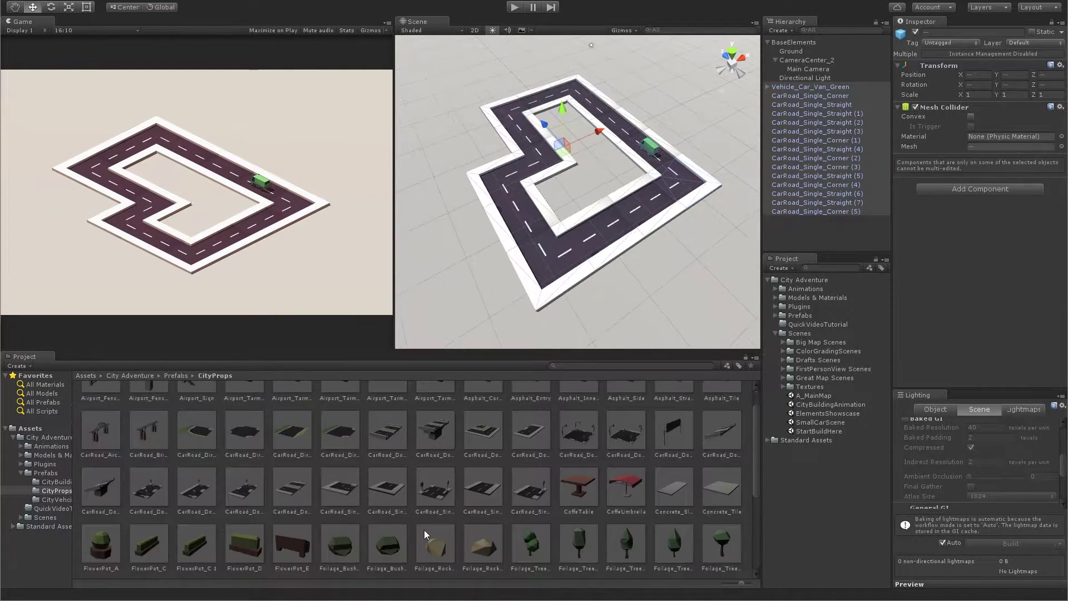
pyautogui.scroll(-1, 424, 534)
pyautogui.moveTo(149, 501)
pyautogui.mouseDown()
pyautogui.moveTo(548, 239)
pyautogui.moveTo(578, 192)
pyautogui.moveTo(578, 167)
pyautogui.mouseUp()
# - Scale the pine tree and duplicate it to make a second pine
pyautogui.press('f')
pyautogui.press('r')
pyautogui.hotkey('ctrl', 'd')
pyautogui.scroll(-3, 578, 194)
pyautogui.moveTo(556, 211); pyautogui.dragTo(592, 255)
pyautogui.scroll(-1, 506, 390)
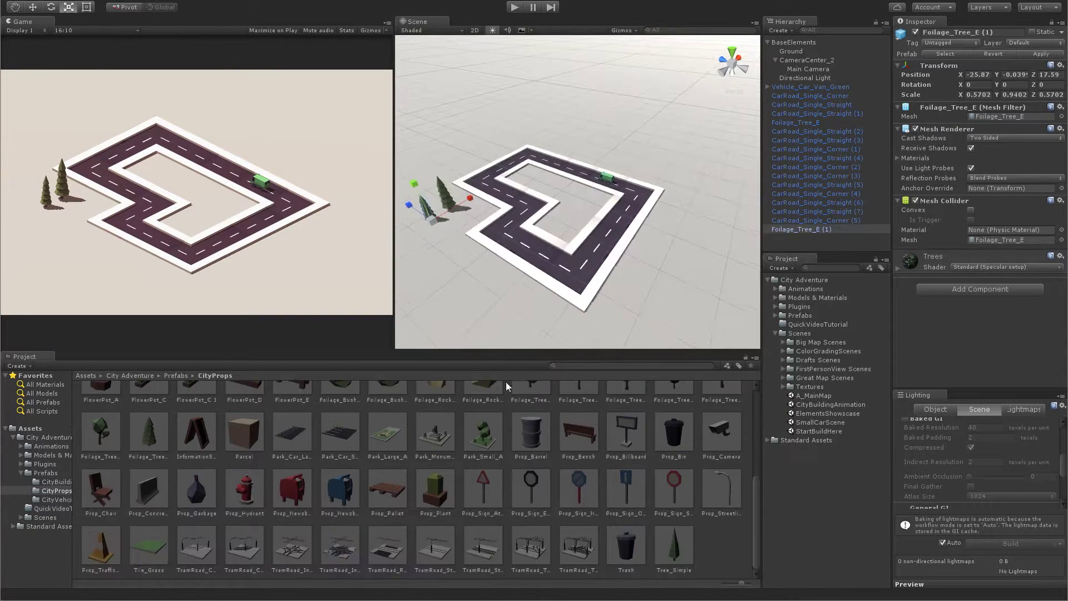
# - Place a red shop and a blue shop from CityBuildings near the road
pyautogui.press('Up')
pyautogui.moveTo(488, 464); pyautogui.dragTo(548, 178)
pyautogui.press('f')
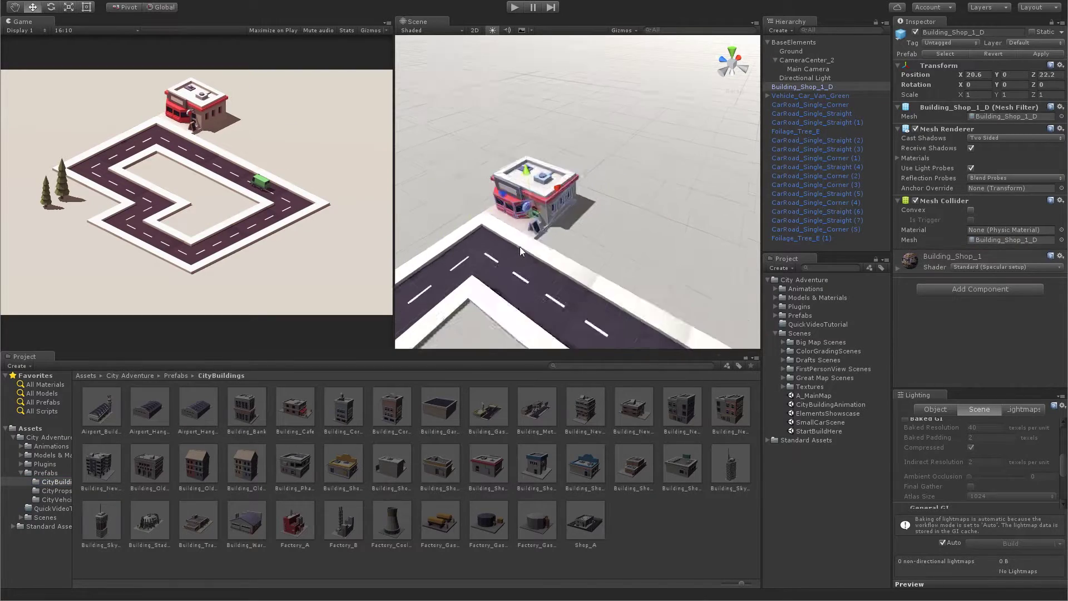
pyautogui.scroll(-5, 519, 245)
pyautogui.moveTo(584, 465)
pyautogui.mouseDown()
pyautogui.moveTo(734, 192)
pyautogui.moveTo(406, 167)
pyautogui.mouseUp()
pyautogui.press('f')
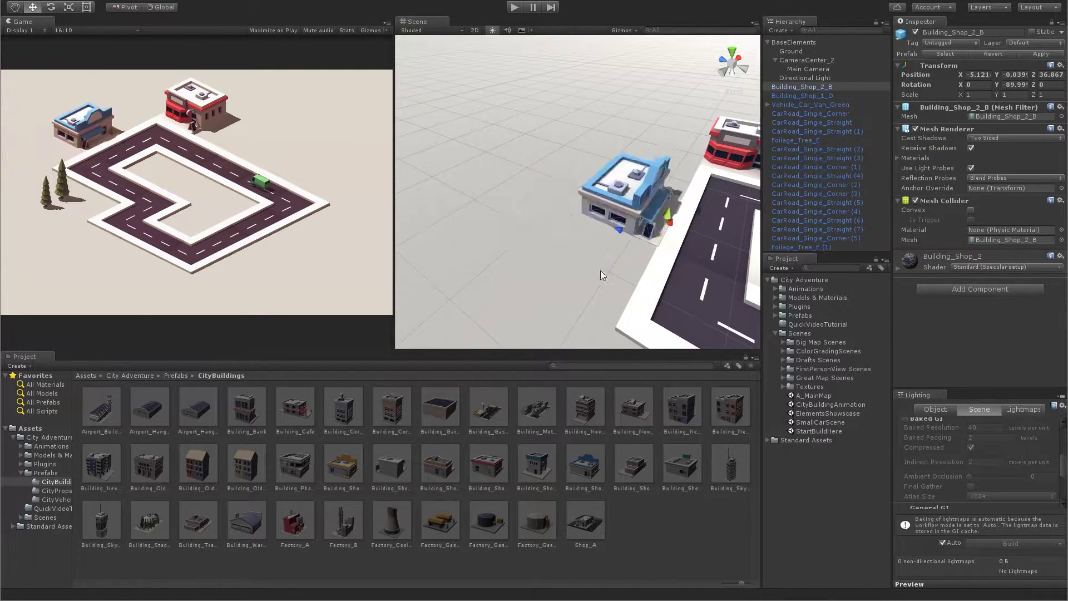
pyautogui.moveTo(686, 273); pyautogui.dragTo(598, 244, button='middle')
# - Place a yellow car from CityVehicles on the road loop
pyautogui.click(59, 499)
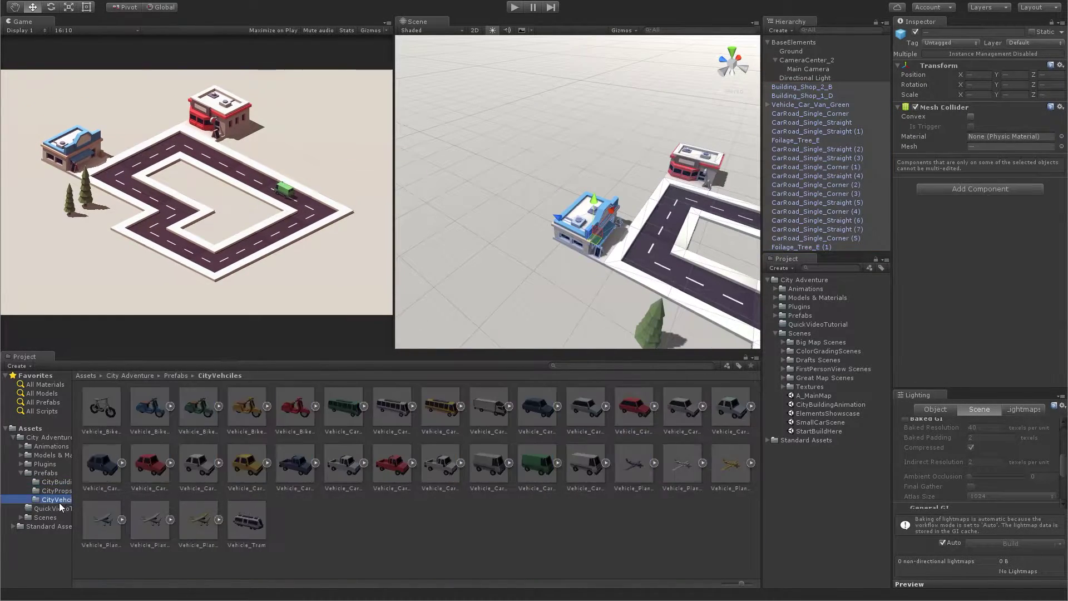
pyautogui.moveTo(246, 463); pyautogui.dragTo(705, 290)
pyautogui.press('f')
pyautogui.scroll(-3, 629, 190)
pyautogui.click(688, 219)
pyautogui.press('f')
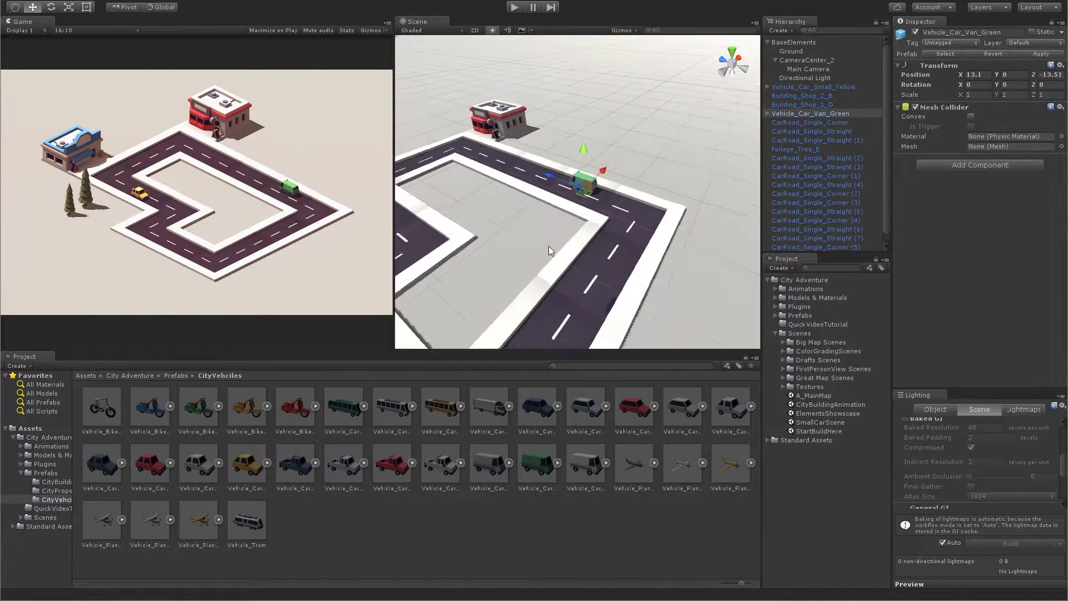
# - Place the Park_Small_A park inside the road loop
pyautogui.click(57, 490)
pyautogui.scroll(-2, 444, 521)
pyautogui.moveTo(482, 531); pyautogui.dragTo(478, 184)
pyautogui.scroll(4, 577, 441)
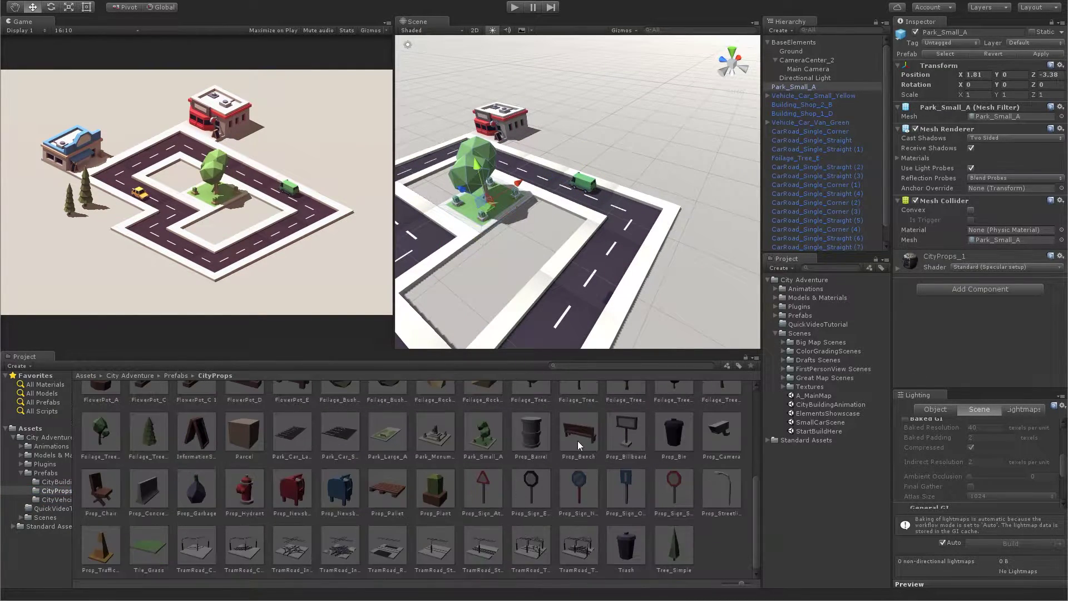
# - Add a yellow propeller plane and create a new empty GameObject
pyautogui.click(45, 472)
pyautogui.scroll(-3, 578, 192)
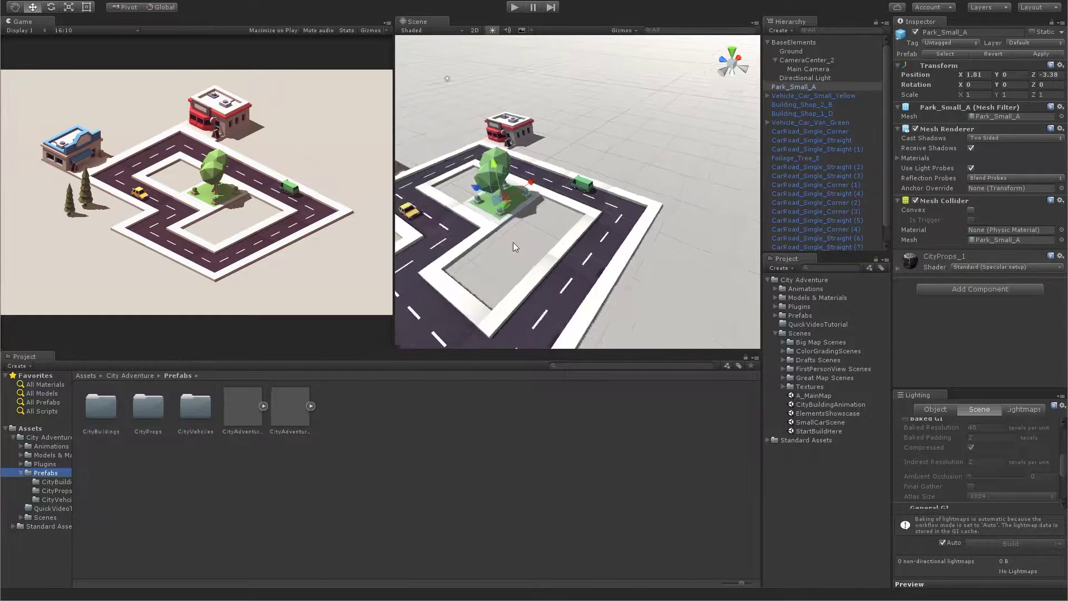
pyautogui.click(56, 499)
pyautogui.moveTo(730, 463)
pyautogui.mouseDown()
pyautogui.moveTo(556, 217)
pyautogui.moveTo(717, 267)
pyautogui.mouseUp()
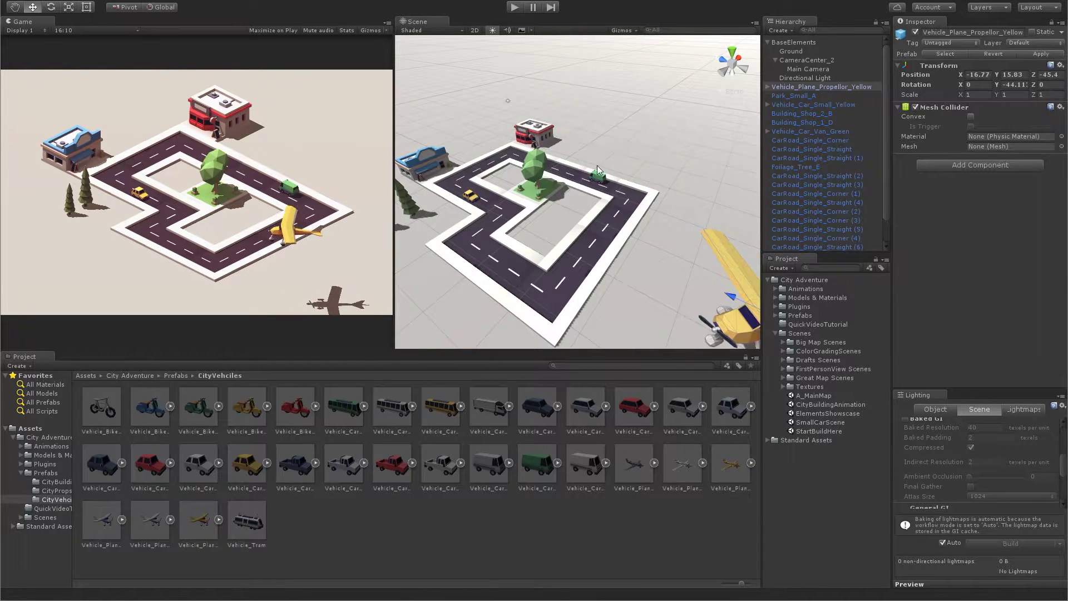
pyautogui.hotkey('ctrl', 'shift', 'n')
pyautogui.click(801, 246)
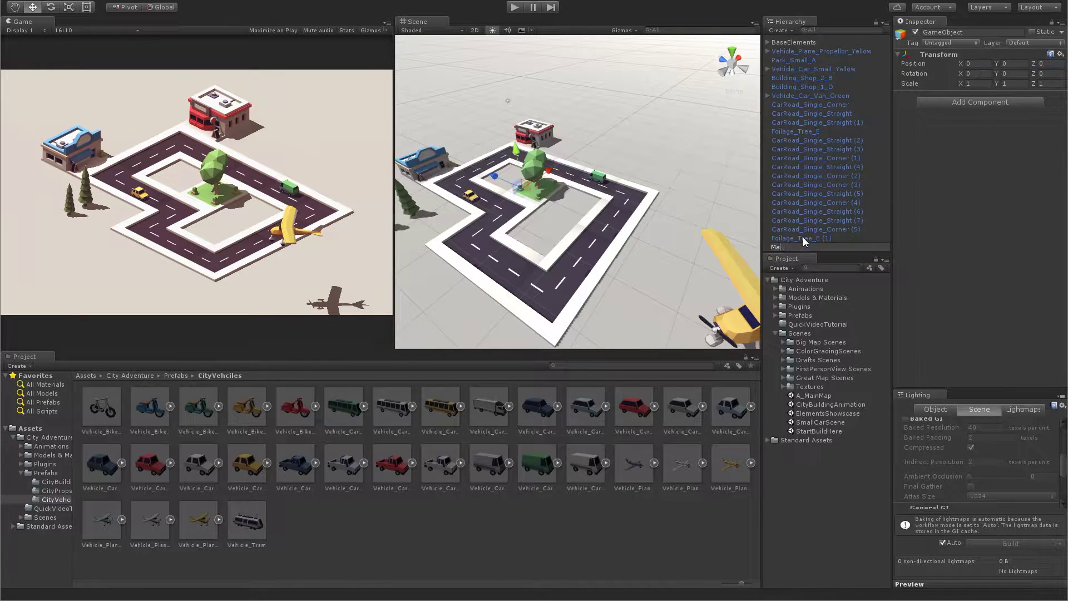
# - Name the empty object MapElements and parent the roads, pines, park and both shops under it
pyautogui.write('MapElements')
pyautogui.press('Return')
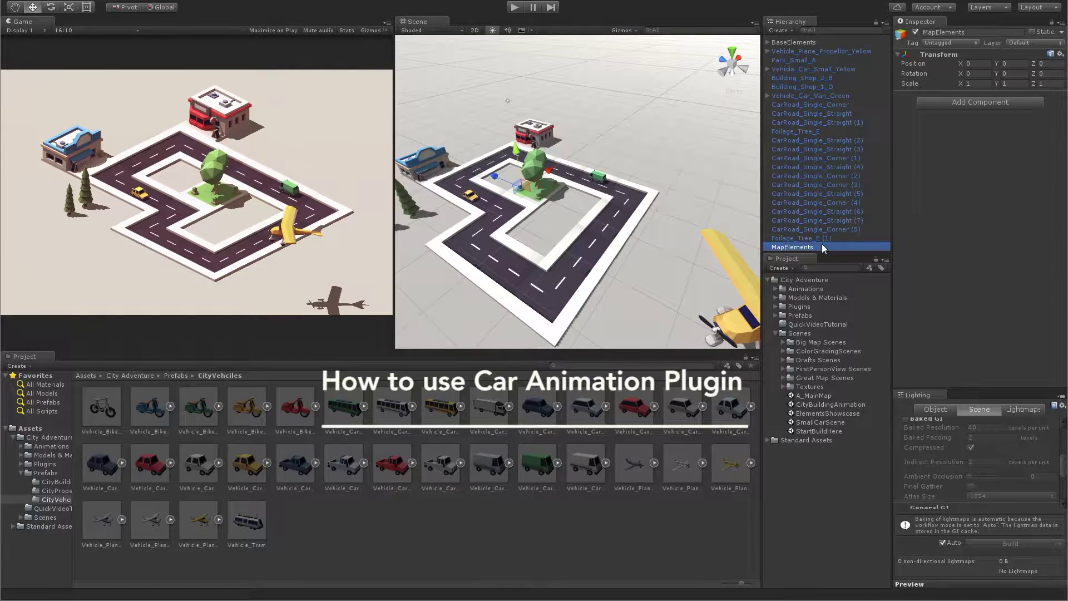
pyautogui.click(813, 237)
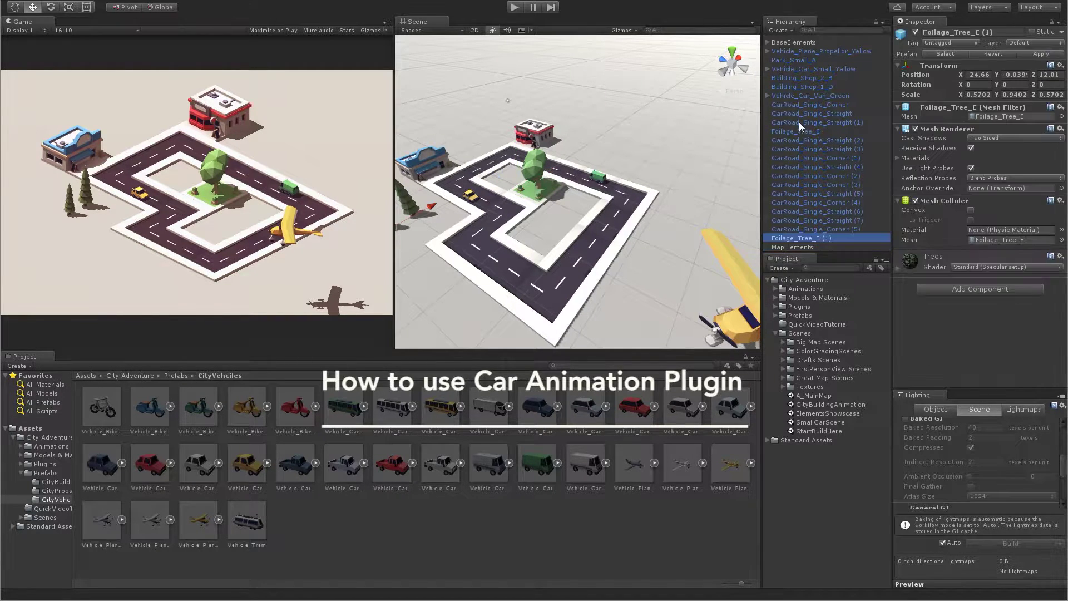
pyautogui.keyDown('shift'); pyautogui.click(799, 105); pyautogui.keyUp('shift')
pyautogui.moveTo(812, 238); pyautogui.dragTo(807, 247)
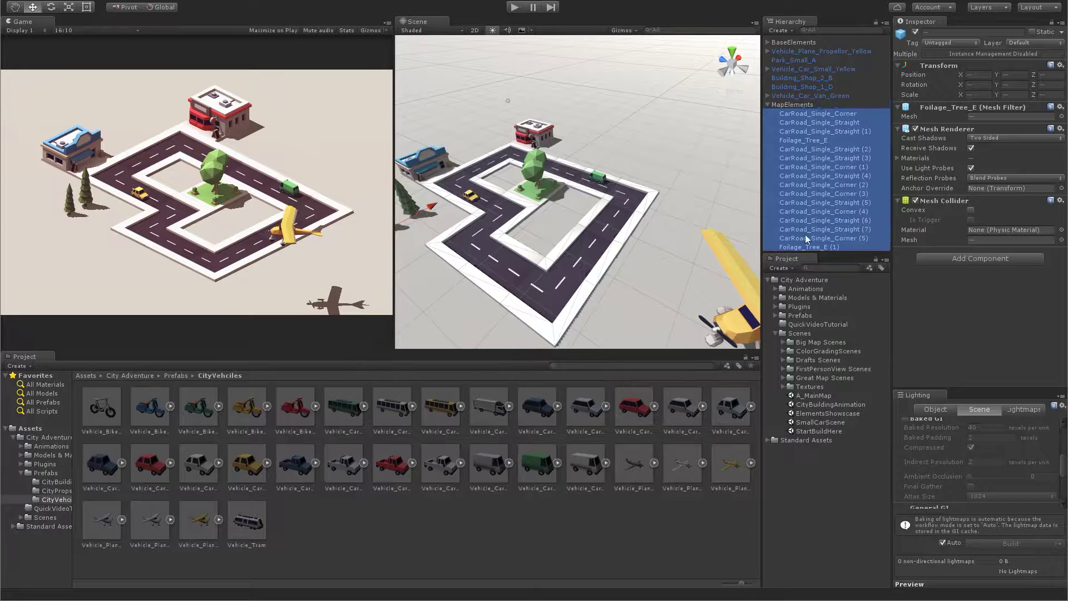
pyautogui.click(796, 86)
pyautogui.keyDown('shift'); pyautogui.click(796, 60); pyautogui.keyUp('shift')
pyautogui.moveTo(797, 89); pyautogui.dragTo(801, 104)
pyautogui.click(767, 78)
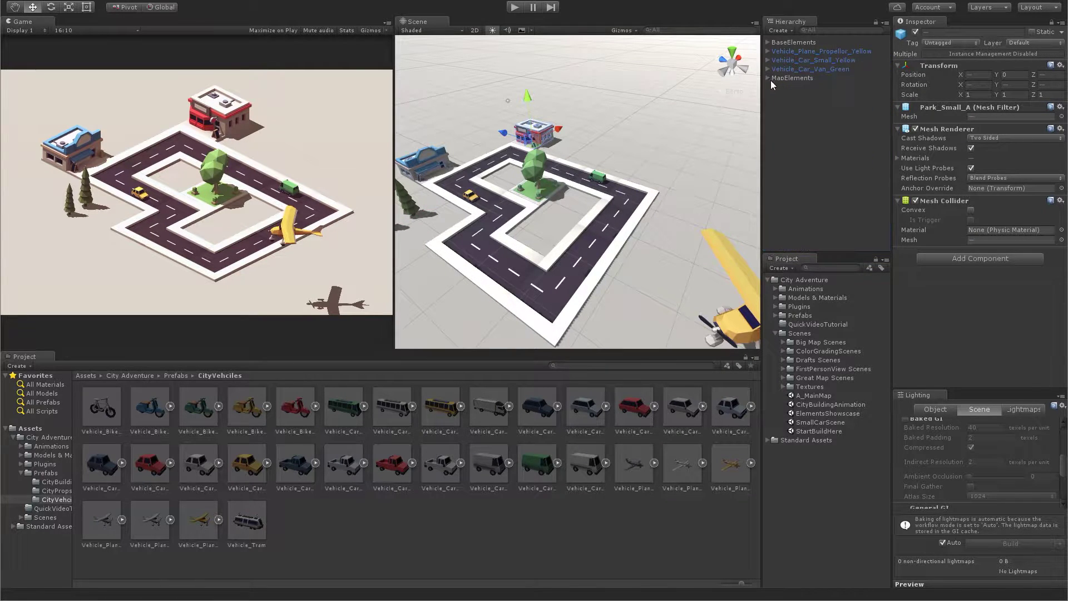
pyautogui.click(790, 53)
# - Add the Car Path (Script) component to the yellow car via an Add Component search for 'car'
pyautogui.press('f')
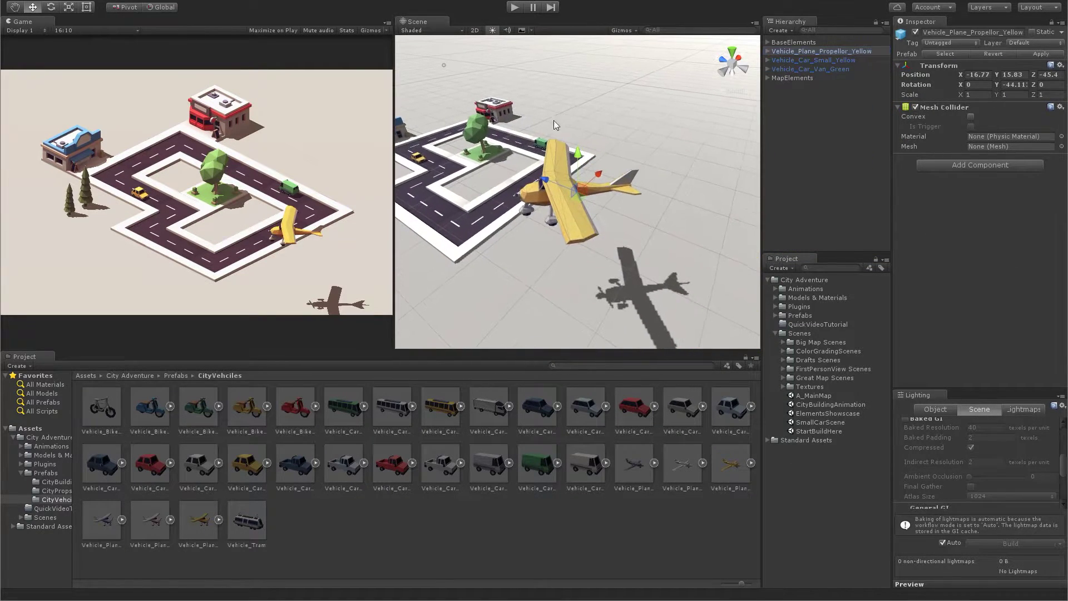
pyautogui.click(417, 158)
pyautogui.press('f')
pyautogui.click(940, 165)
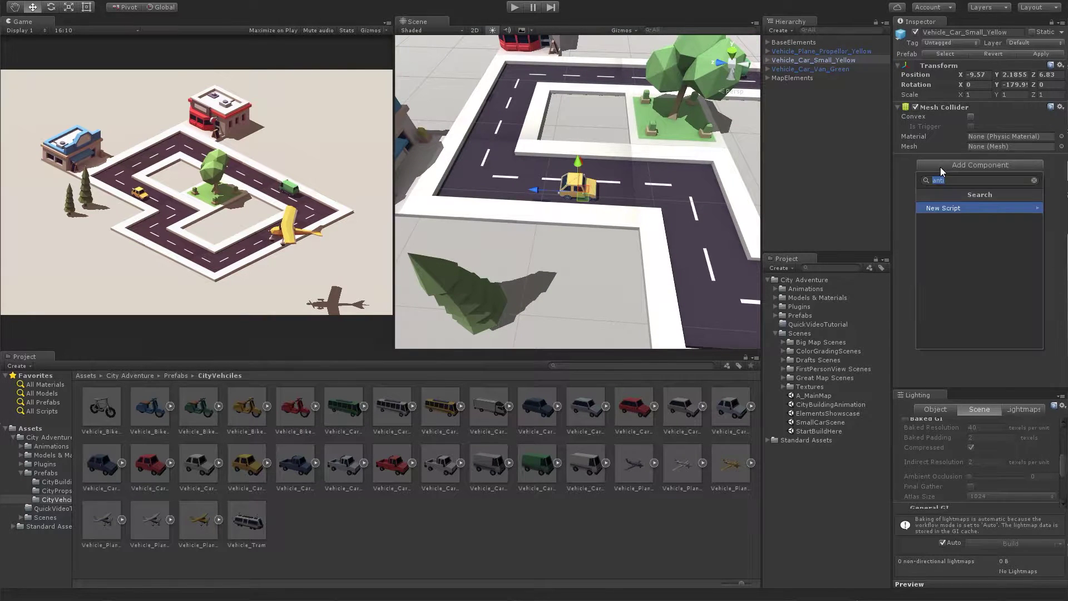
pyautogui.press('BackSpace')
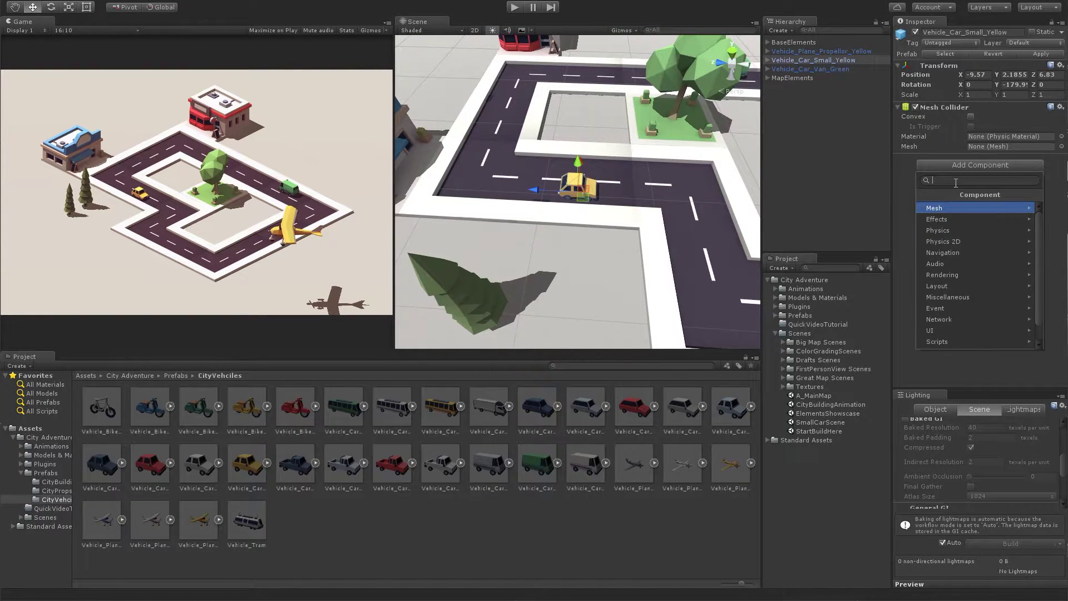
pyautogui.write('car')
pyautogui.press('Return')
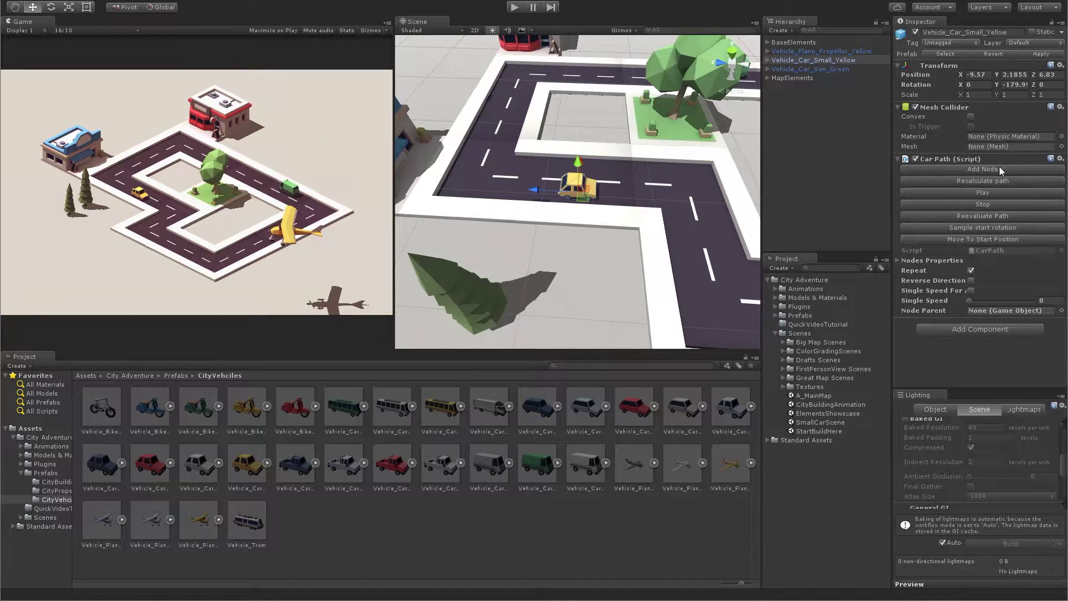
pyautogui.click(767, 280)
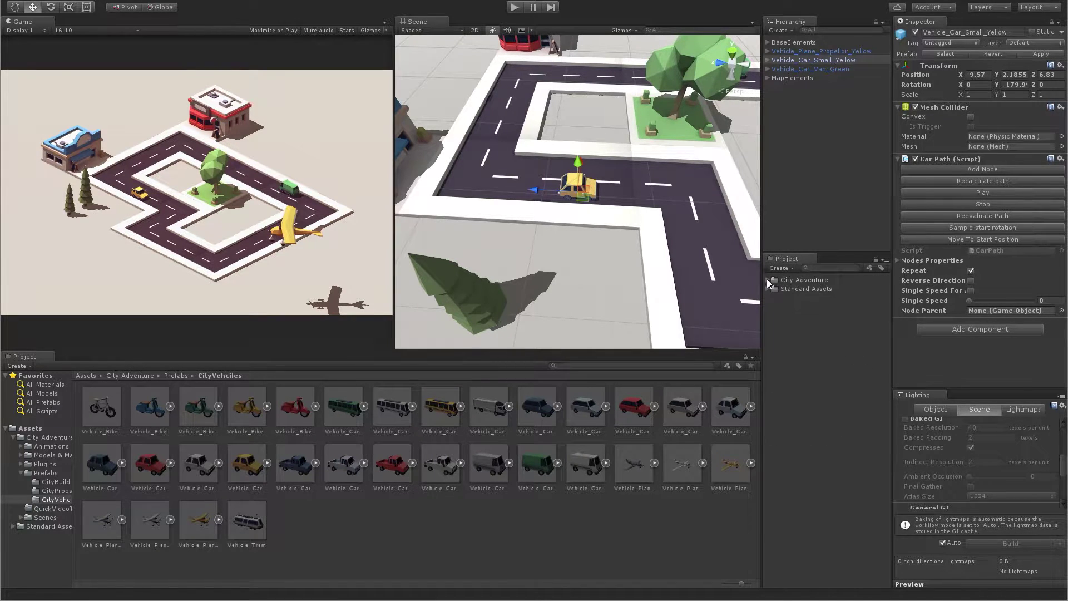
# - Add the first four path nodes, moving the fourth to the road's far end
pyautogui.click(940, 170)
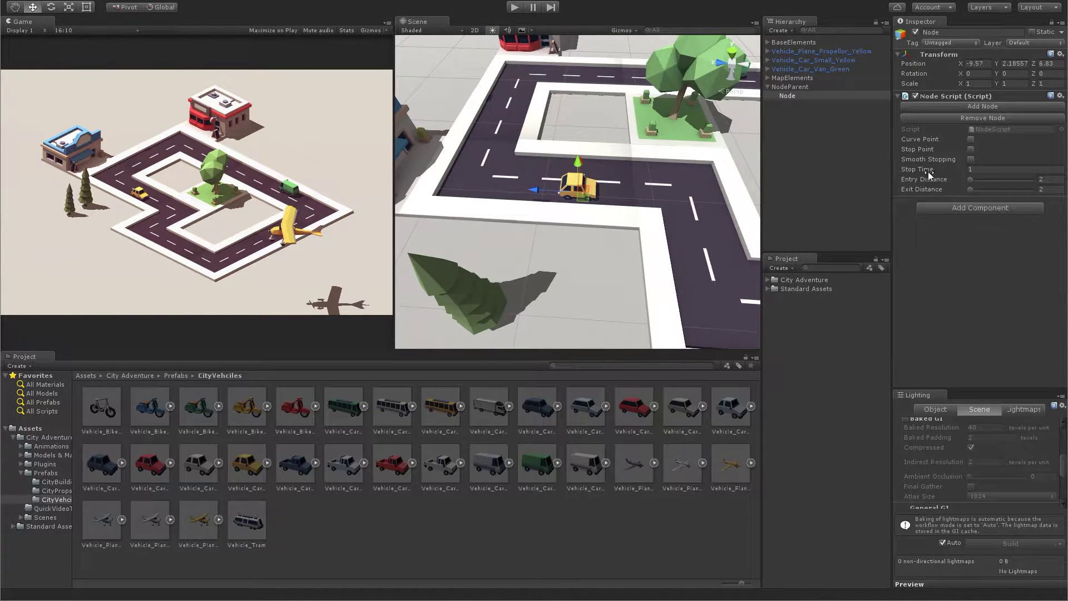
pyautogui.click(950, 106)
pyautogui.moveTo(676, 229); pyautogui.dragTo(618, 205, button='middle')
pyautogui.click(1023, 106)
pyautogui.keyDown('alt'); pyautogui.moveTo(695, 178); pyautogui.dragTo(595, 164); pyautogui.keyUp('alt')
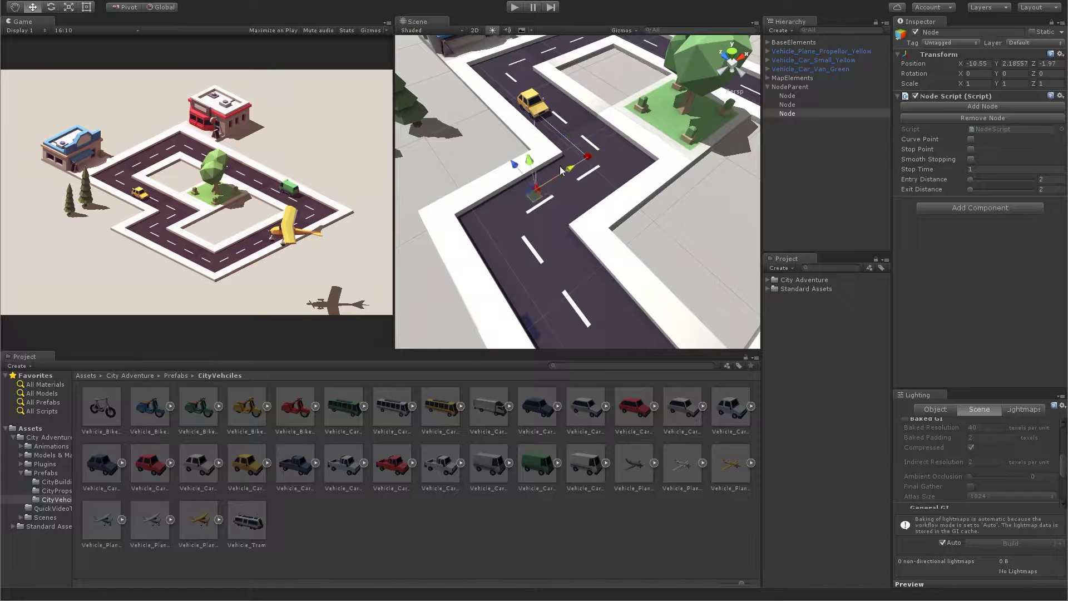
pyautogui.moveTo(532, 188)
pyautogui.keyDown('alt'); pyautogui.mouseDown()
pyautogui.moveTo(602, 283)
pyautogui.moveTo(578, 267)
pyautogui.mouseUp(); pyautogui.keyUp('alt')
pyautogui.click(931, 107)
pyautogui.moveTo(472, 237); pyautogui.dragTo(626, 272)
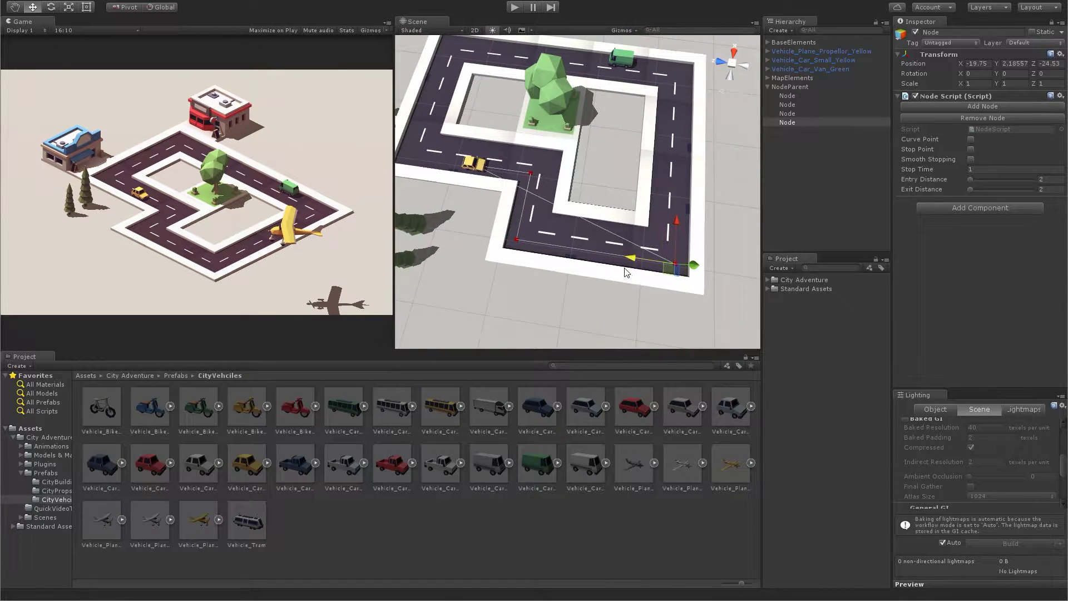
# - In top view, add nodes five to seven at the right, top-right and top-left road corners
pyautogui.click(734, 52)
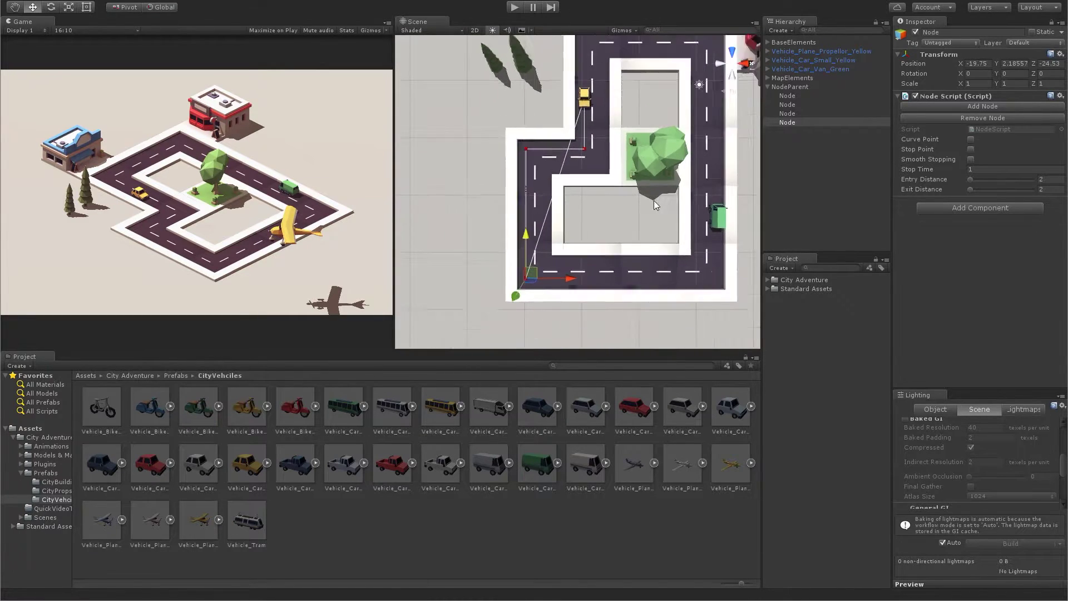
pyautogui.click(913, 109)
pyautogui.moveTo(554, 245); pyautogui.dragTo(713, 247)
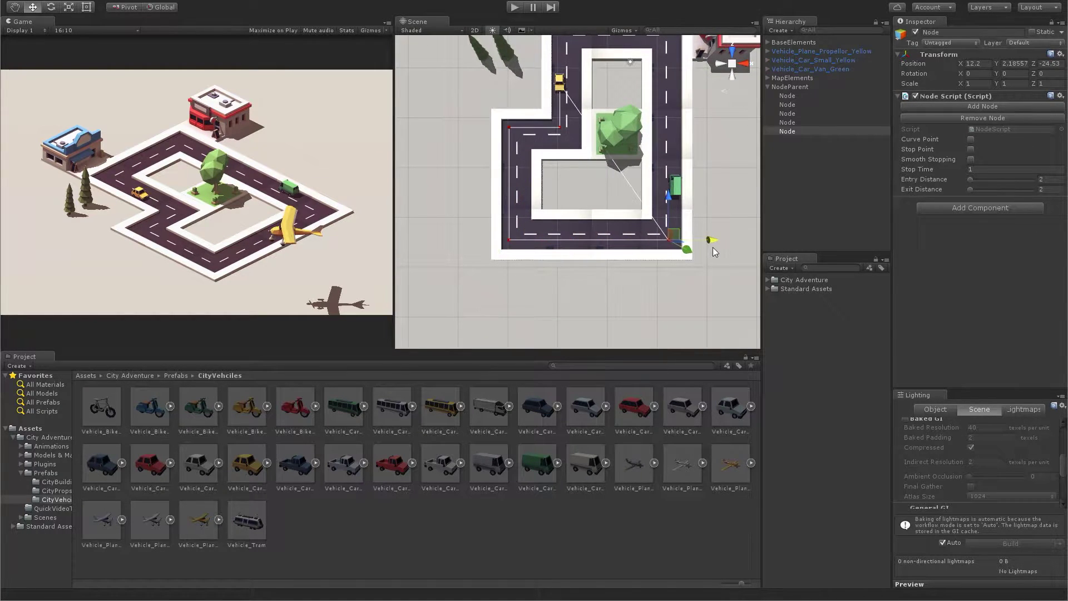
pyautogui.scroll(1, 717, 251)
pyautogui.moveTo(706, 153); pyautogui.dragTo(657, 195, button='middle')
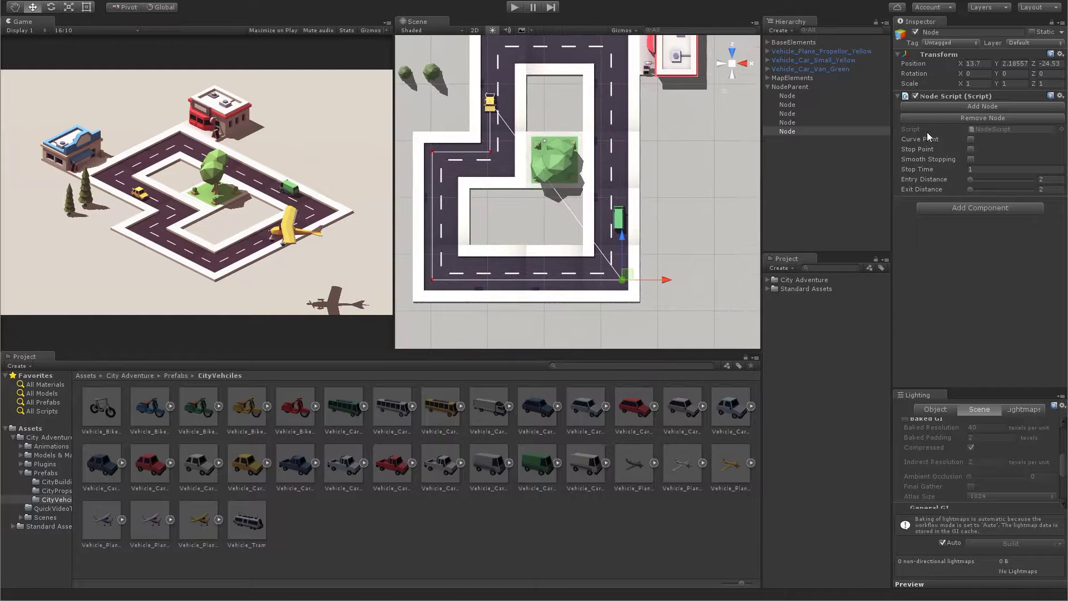
pyautogui.click(945, 107)
pyautogui.moveTo(618, 263); pyautogui.dragTo(627, 89)
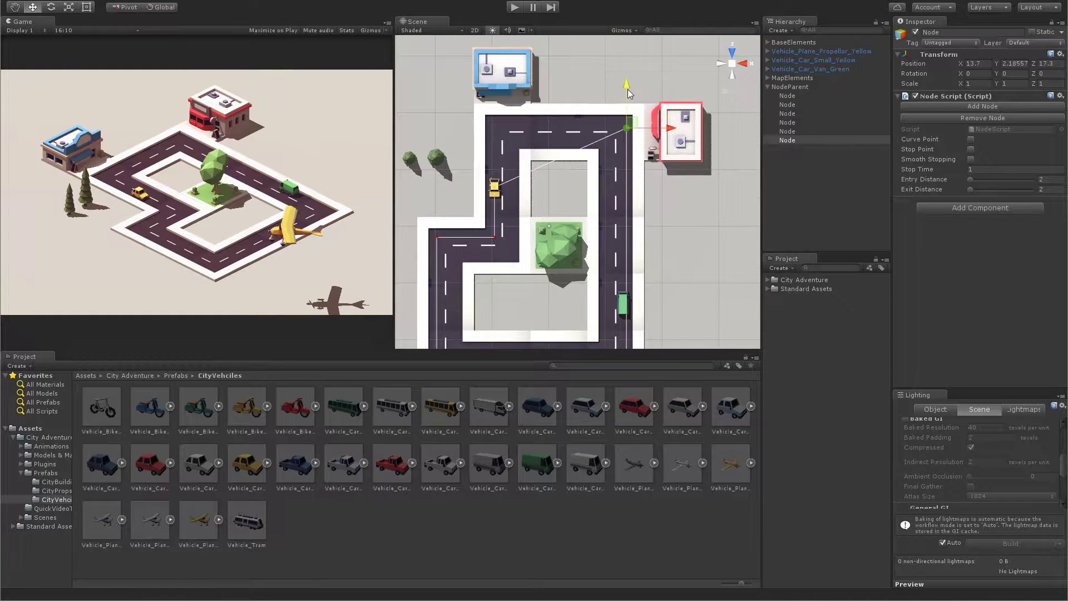
pyautogui.click(908, 106)
pyautogui.moveTo(667, 122); pyautogui.dragTo(532, 130)
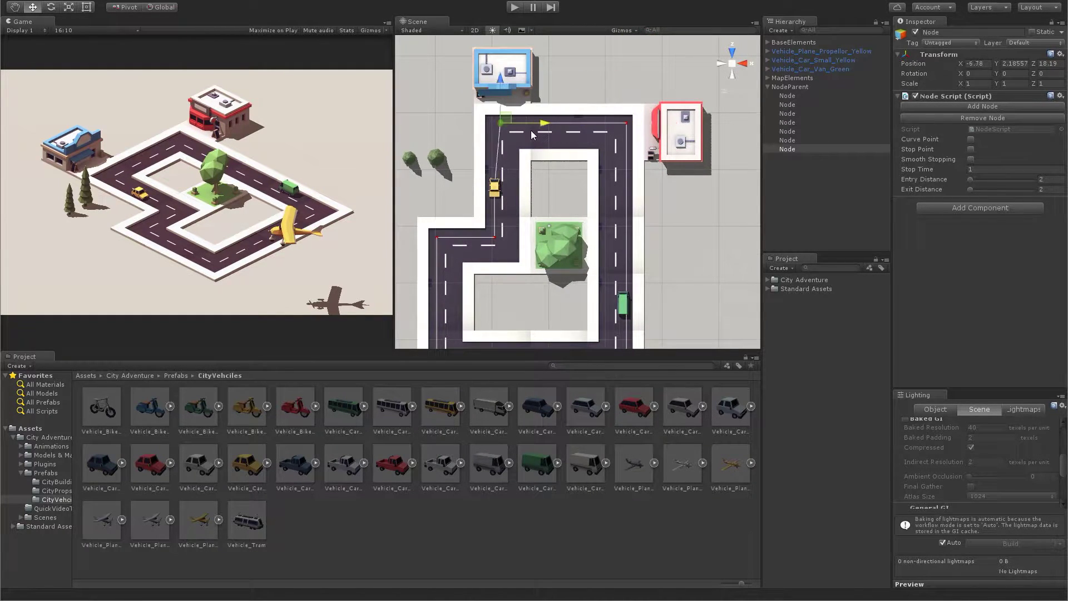
# - Make all seven nodes curve points with entry and exit distance 3
pyautogui.click(796, 101)
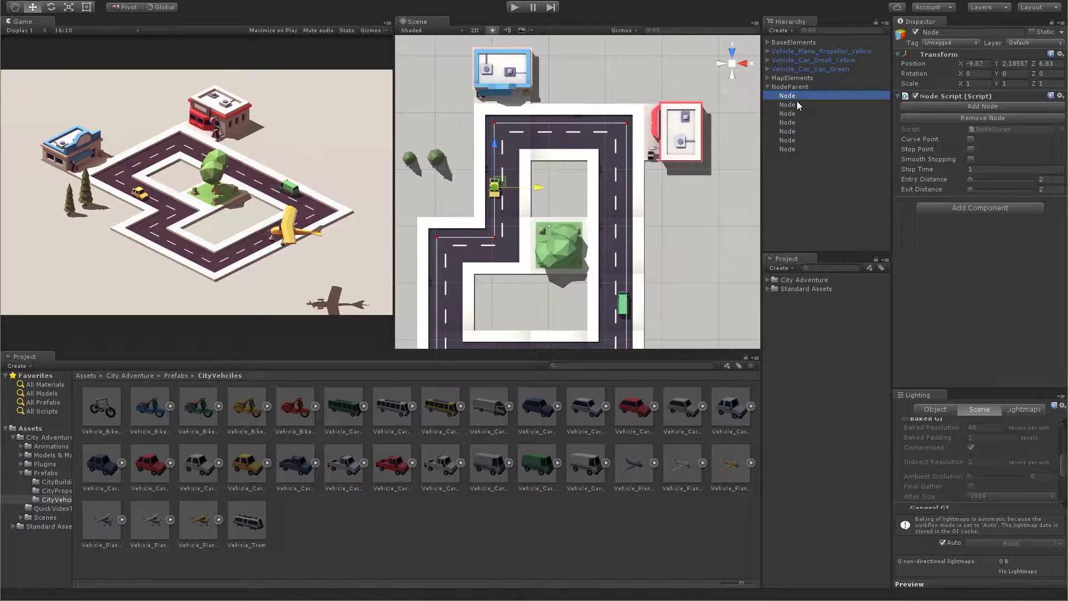
pyautogui.keyDown('shift'); pyautogui.click(797, 148); pyautogui.keyUp('shift')
pyautogui.click(970, 139)
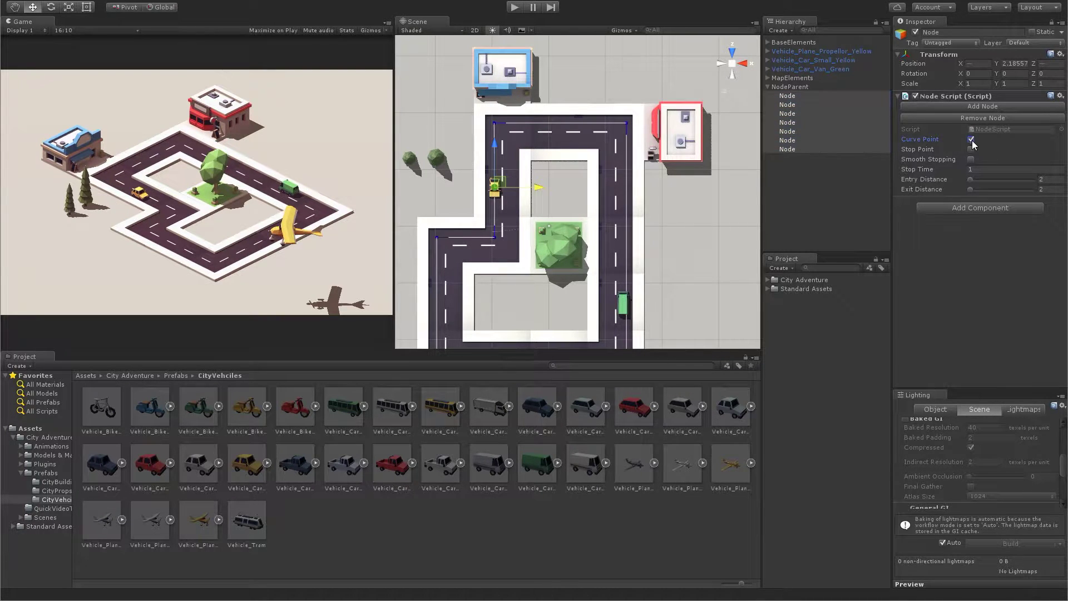
pyautogui.scroll(5, 567, 163)
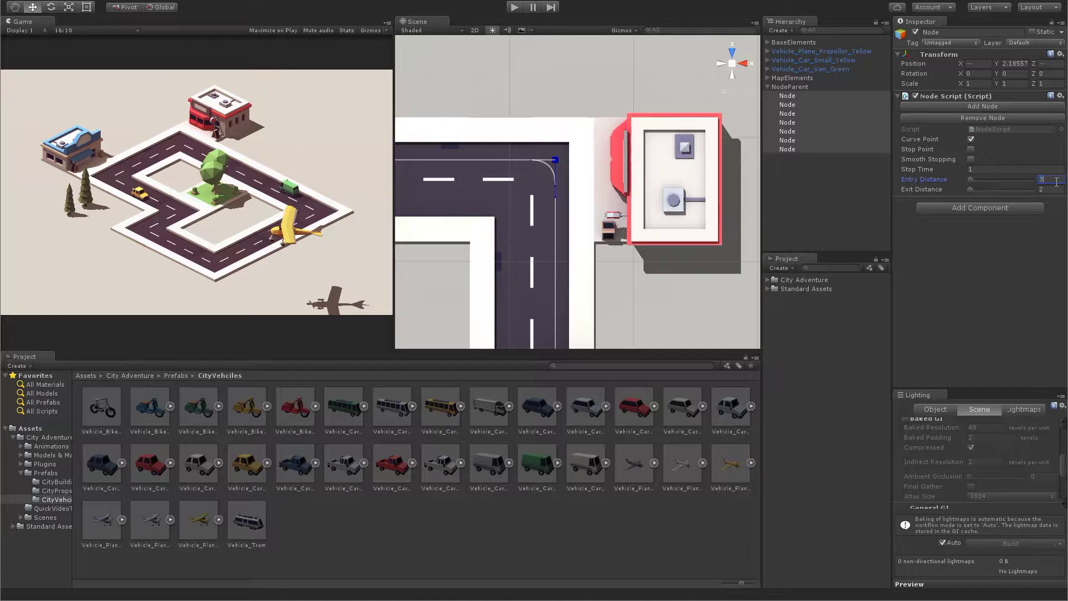
pyautogui.write('3')
pyautogui.press('Return')
pyautogui.press('f')
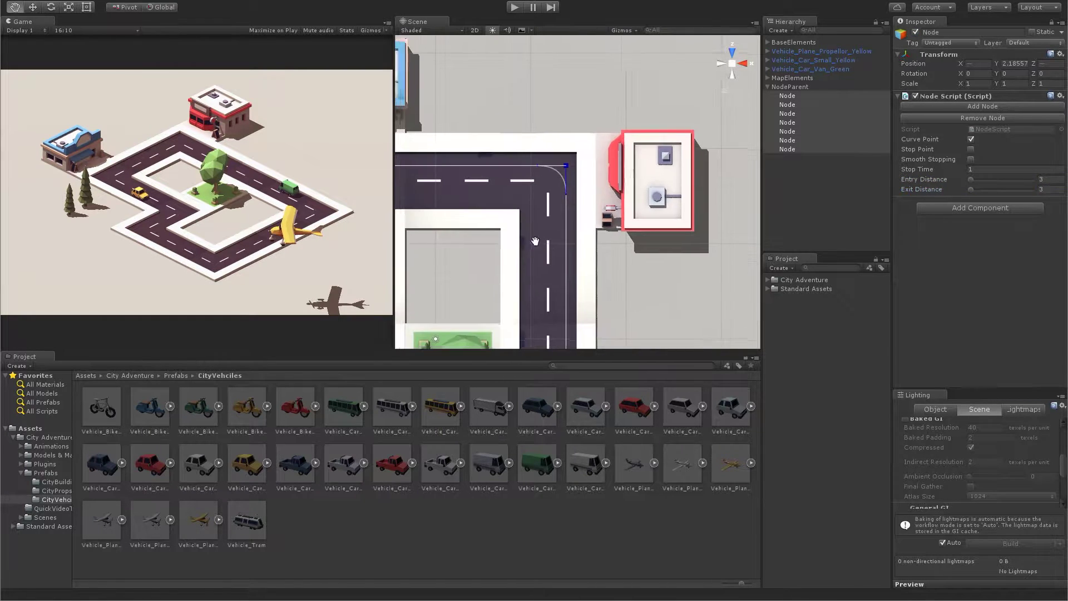
pyautogui.moveTo(607, 238); pyautogui.dragTo(595, 107, button='middle')
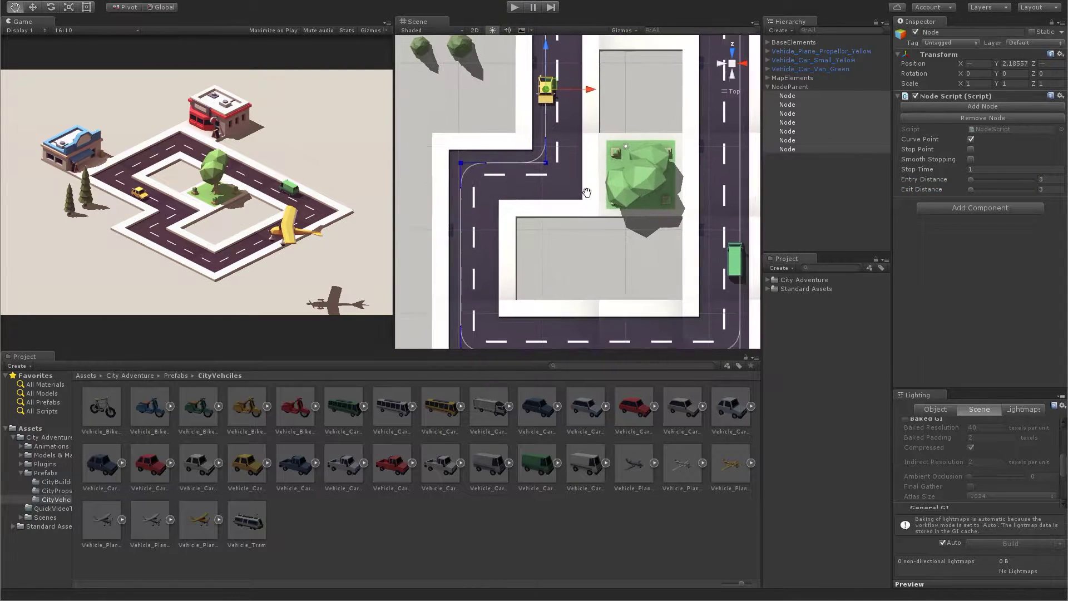
# - Turn the first node into a stop point instead of a curve point
pyautogui.click(798, 148)
pyautogui.doubleClick(787, 96)
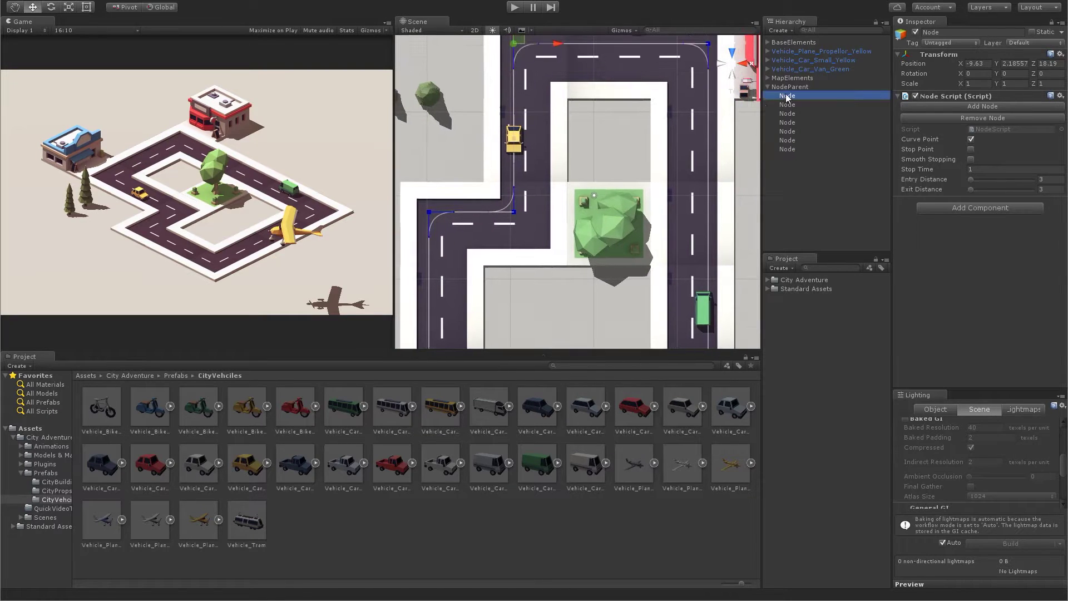
pyautogui.click(973, 140)
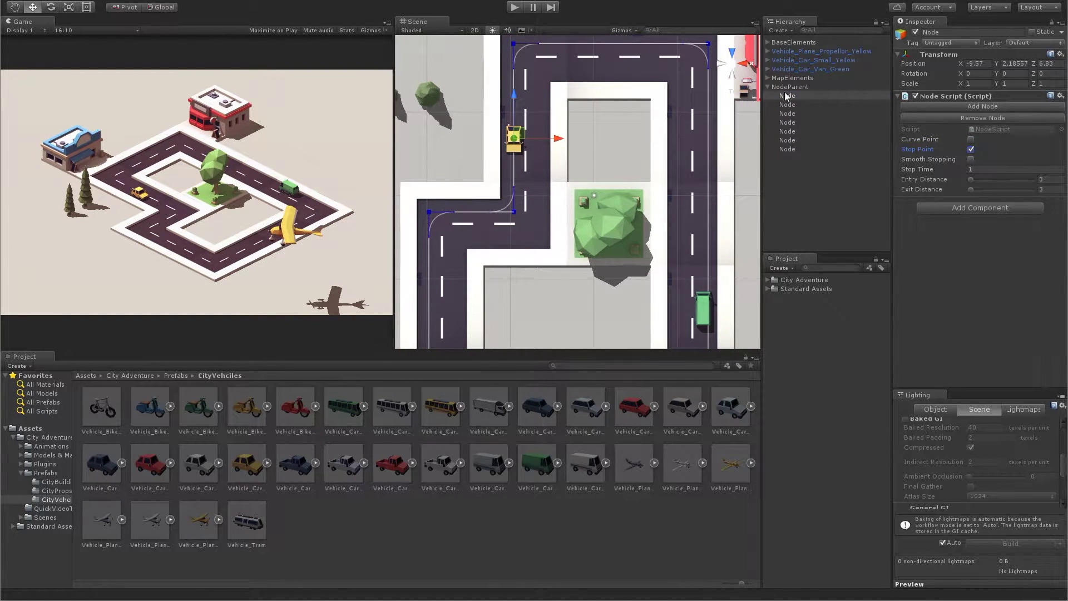
pyautogui.keyDown('alt'); pyautogui.moveTo(701, 128); pyautogui.dragTo(667, 89); pyautogui.keyUp('alt')
# - Put NodeParent beside the yellow car, enable single speed 5, and recalculate its path
pyautogui.click(828, 59)
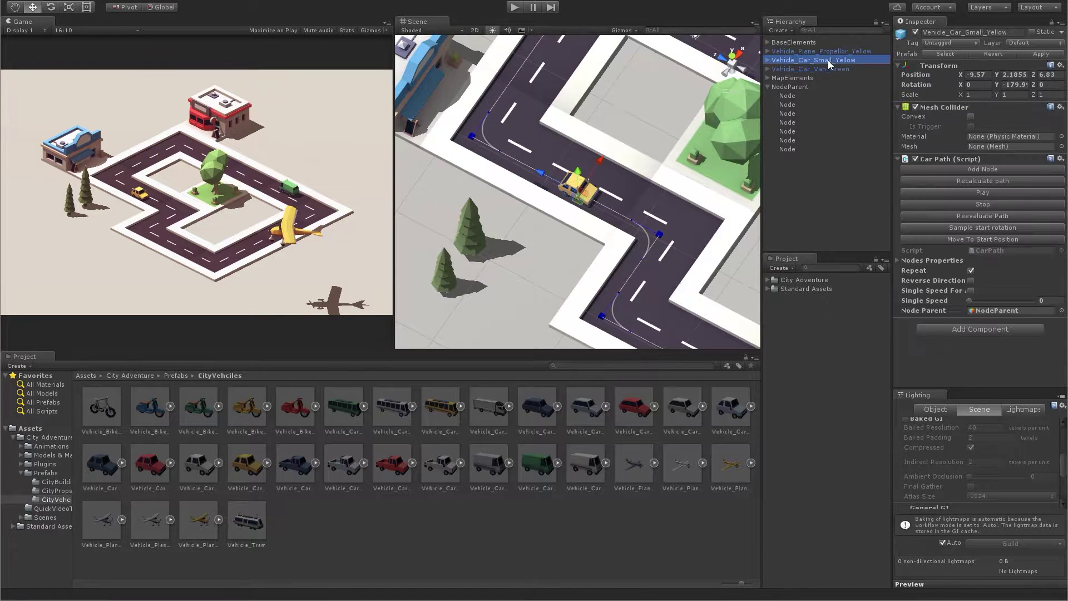
pyautogui.moveTo(799, 87); pyautogui.dragTo(796, 65)
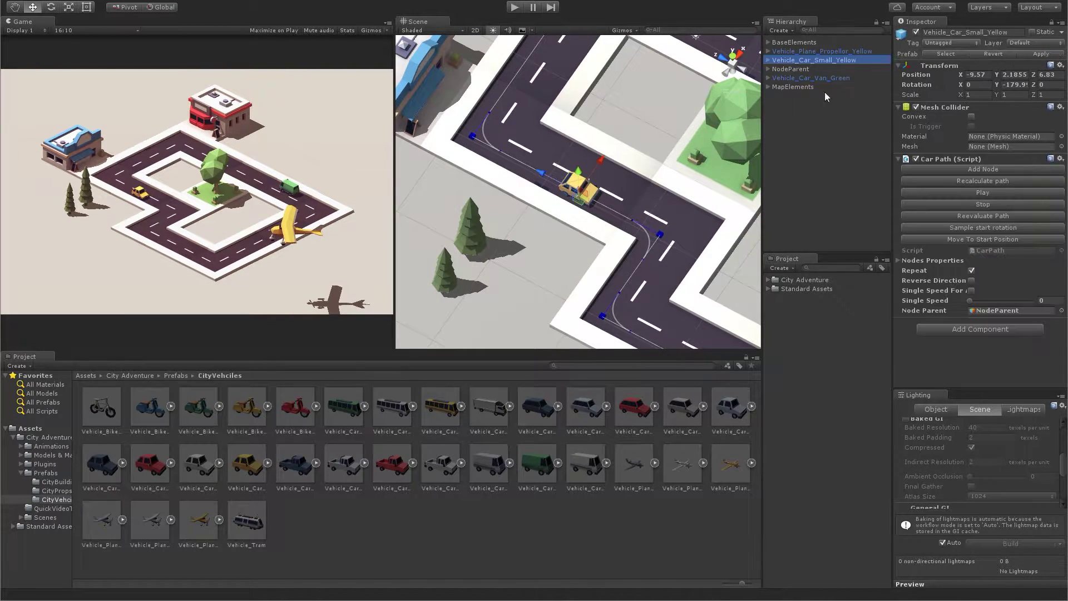
pyautogui.click(971, 291)
pyautogui.write('5')
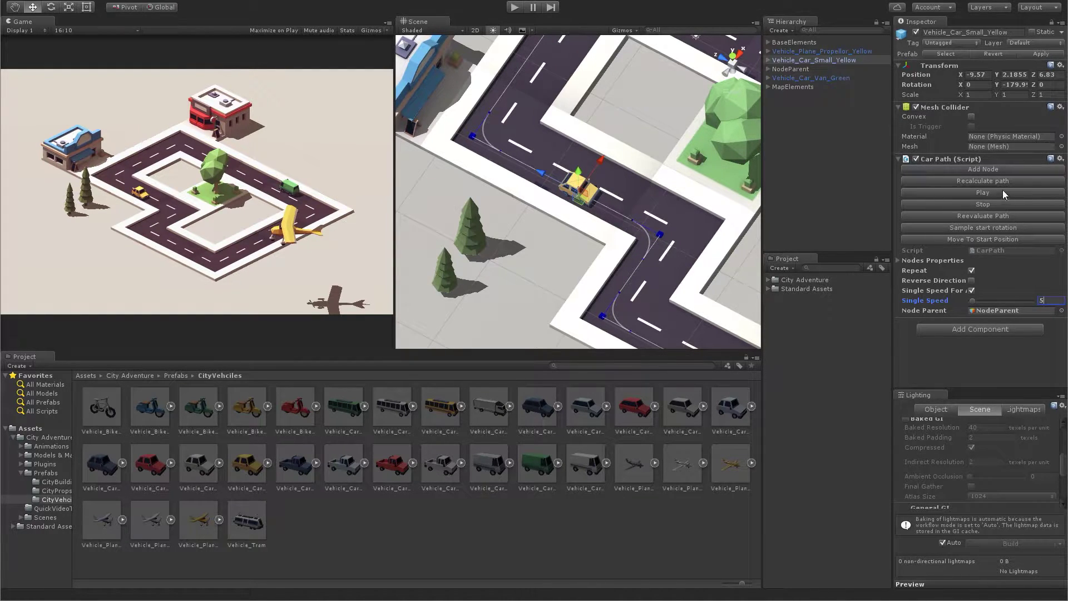
pyautogui.click(990, 217)
pyautogui.click(986, 182)
# - Preview the yellow car driving its loop, then return it to its start position
pyautogui.click(967, 190)
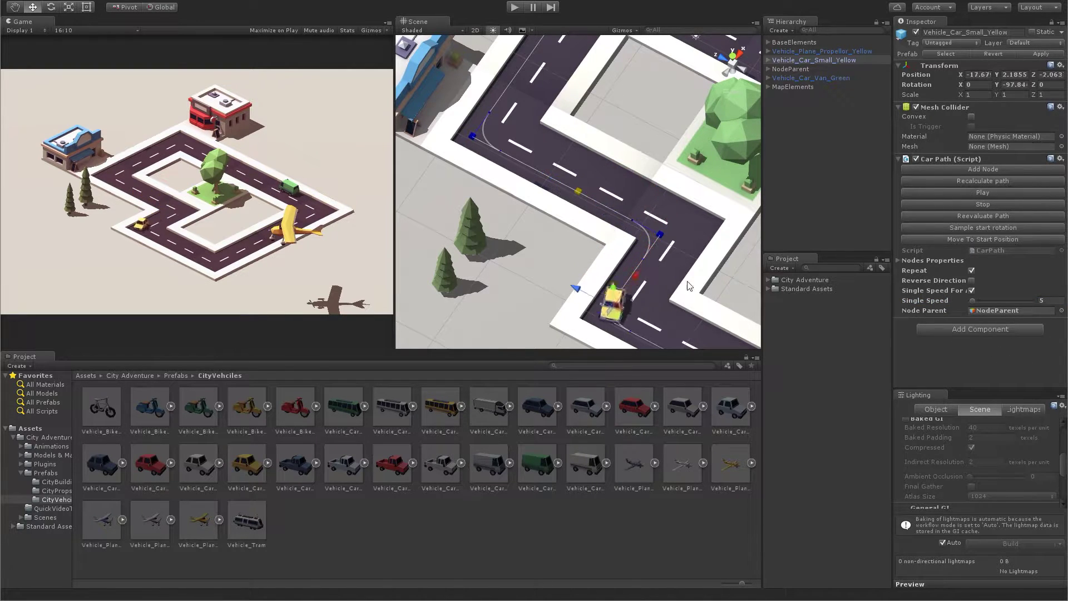
pyautogui.keyDown('alt'); pyautogui.moveTo(695, 195); pyautogui.dragTo(621, 199); pyautogui.keyUp('alt')
pyautogui.moveTo(621, 199); pyautogui.dragTo(629, 222, button='middle')
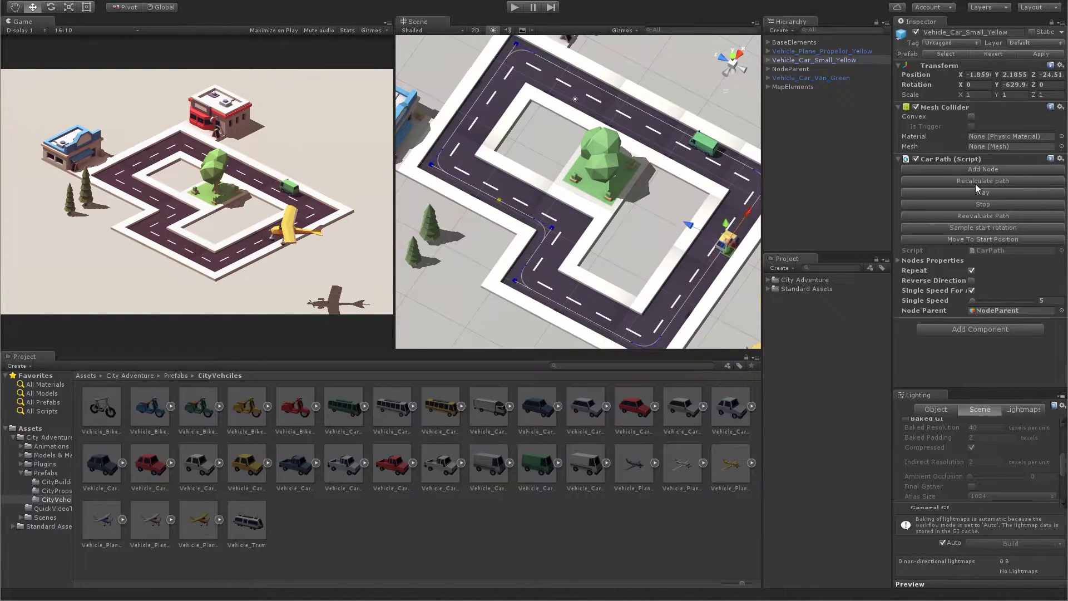
pyautogui.click(982, 239)
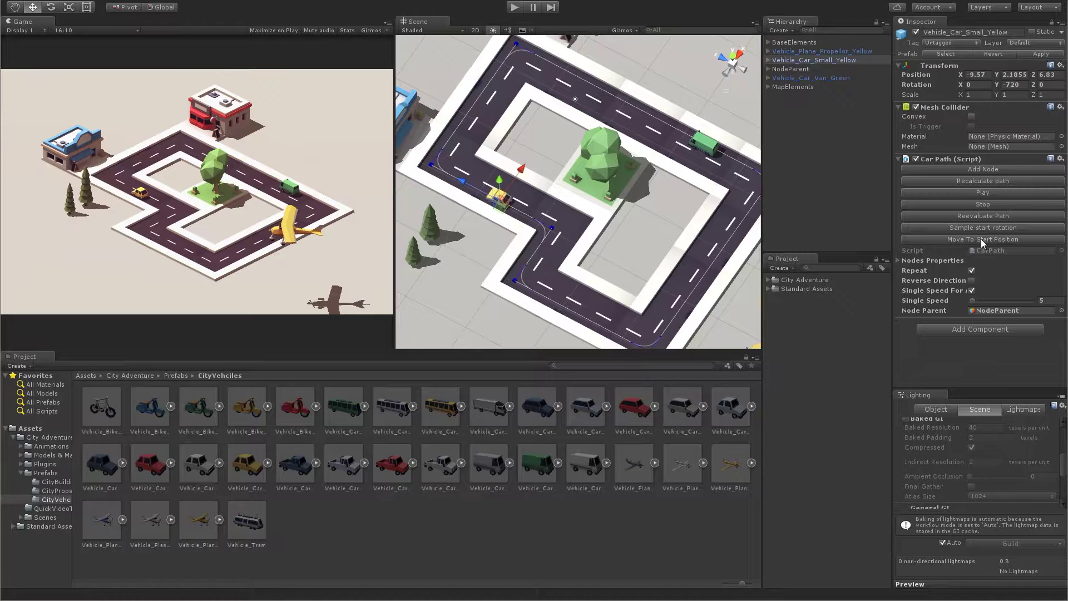
# - Rotate the car to face along the road, sample its start rotation, then retest and reset it
pyautogui.doubleClick(803, 60)
pyautogui.press('e')
pyautogui.moveTo(621, 192); pyautogui.dragTo(773, 179)
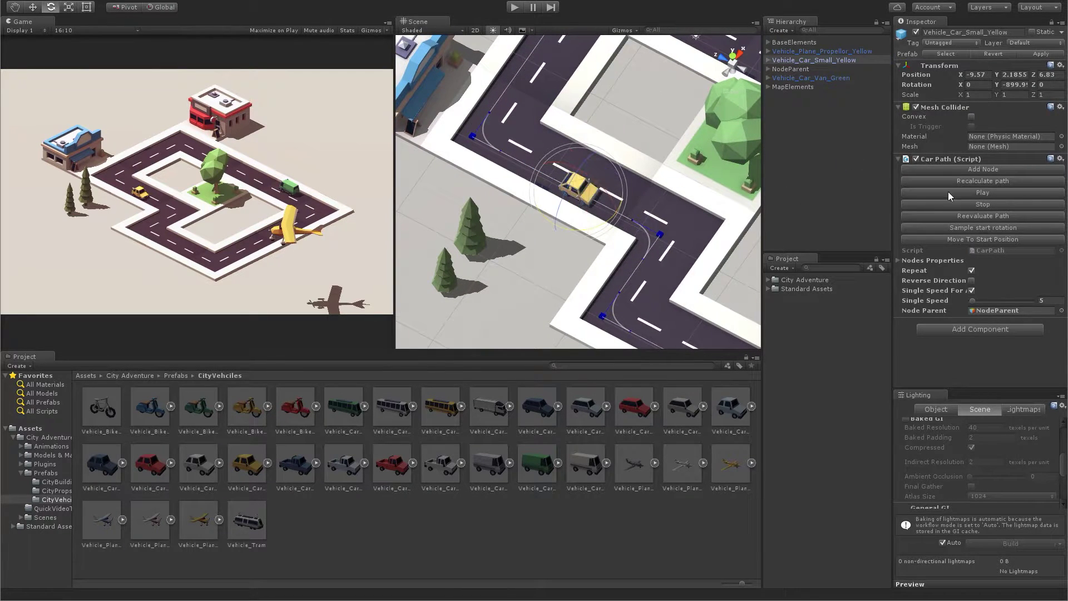
pyautogui.click(992, 229)
pyautogui.click(992, 193)
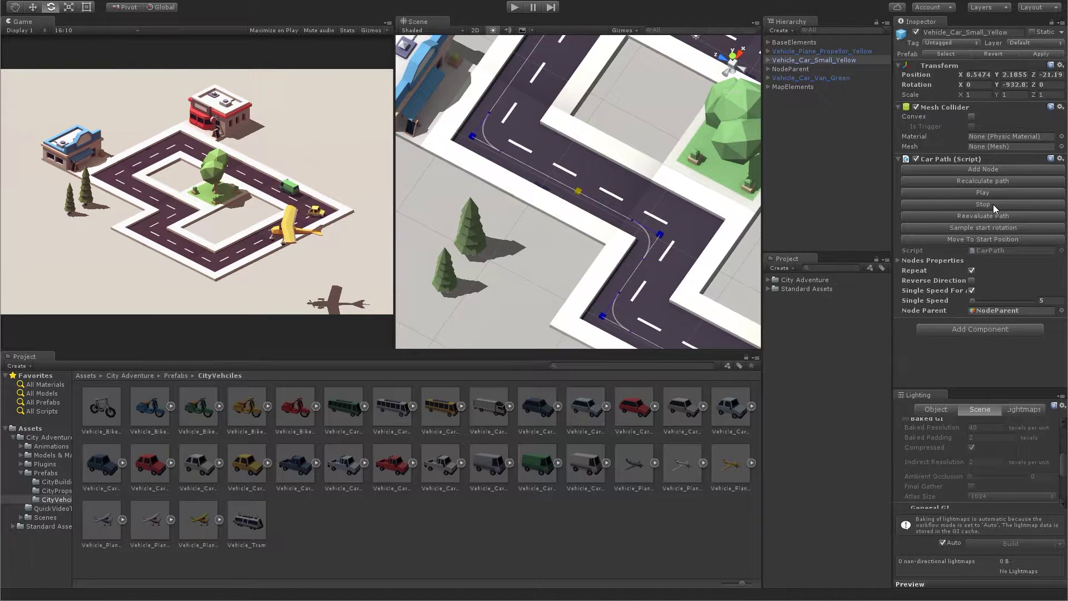
pyautogui.click(993, 205)
pyautogui.click(992, 238)
pyautogui.scroll(-3, 649, 219)
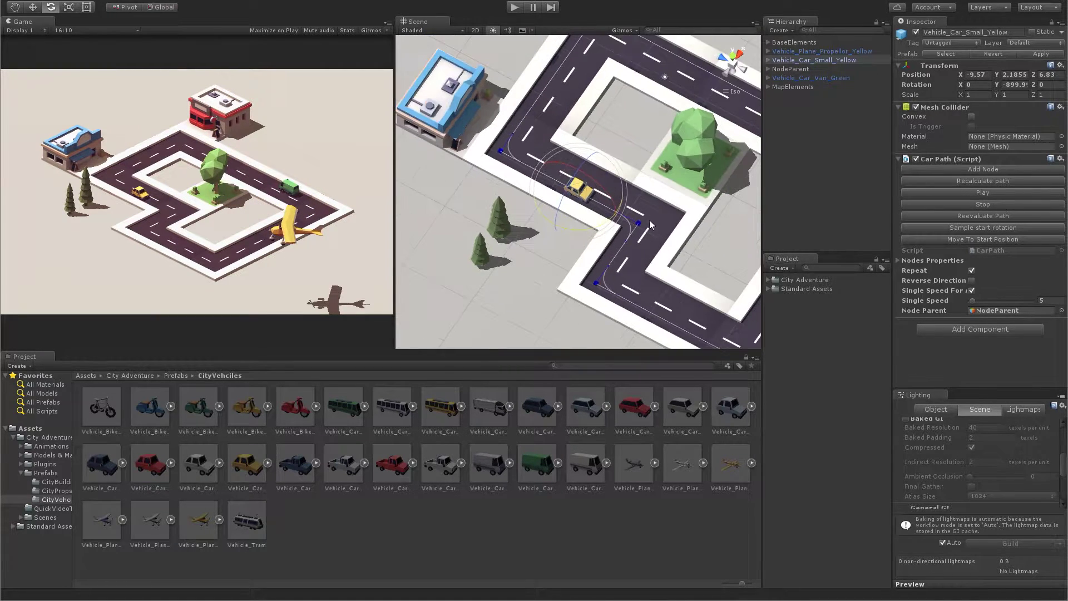
# - Select the yellow propeller plane and add its first two path nodes
pyautogui.doubleClick(800, 51)
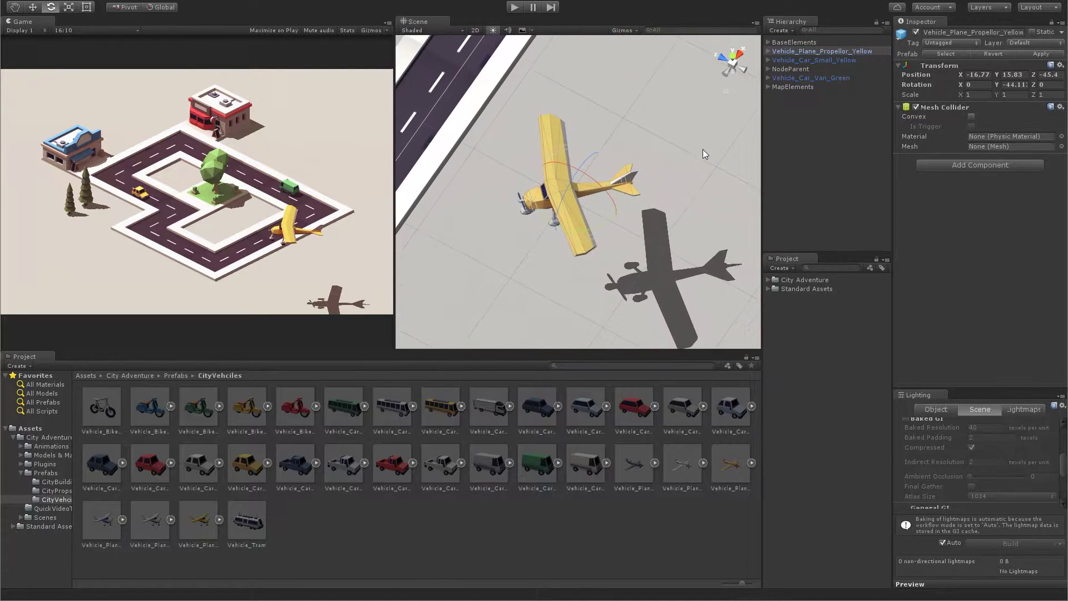
pyautogui.click(966, 170)
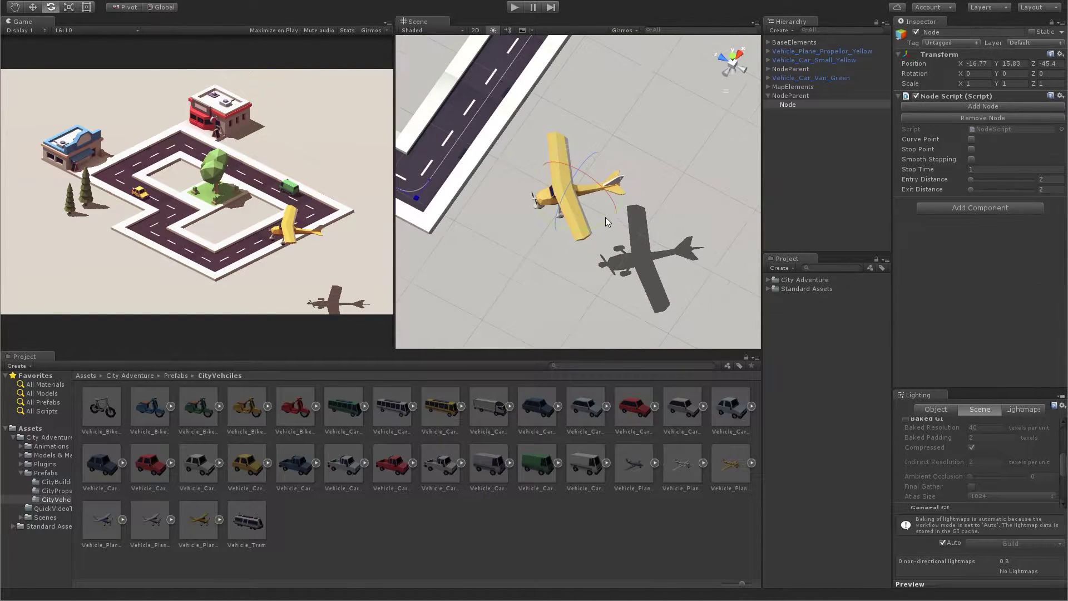
pyautogui.click(967, 107)
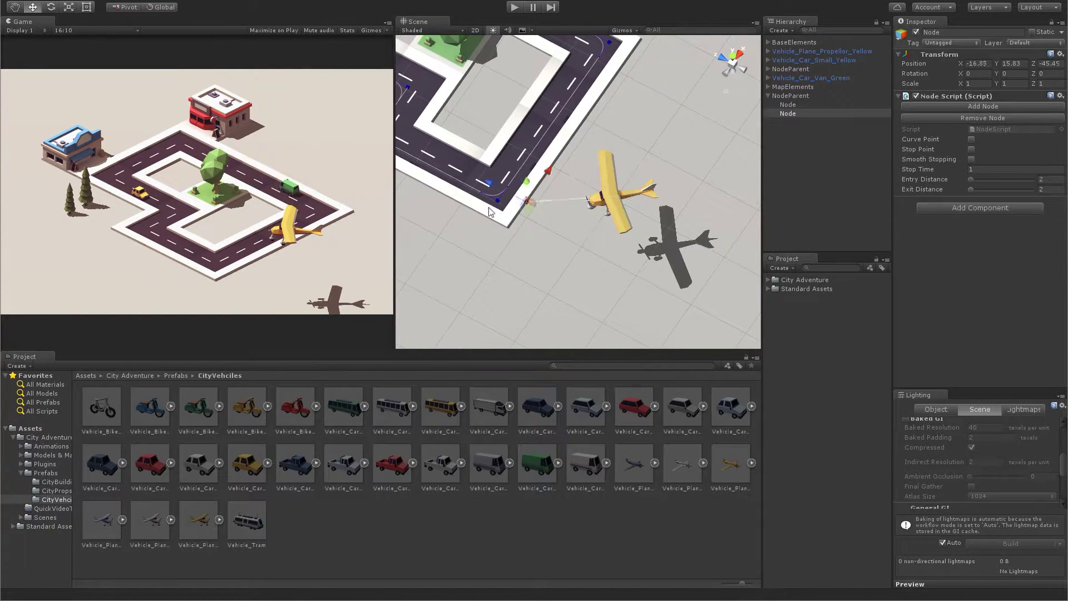
pyautogui.press('w')
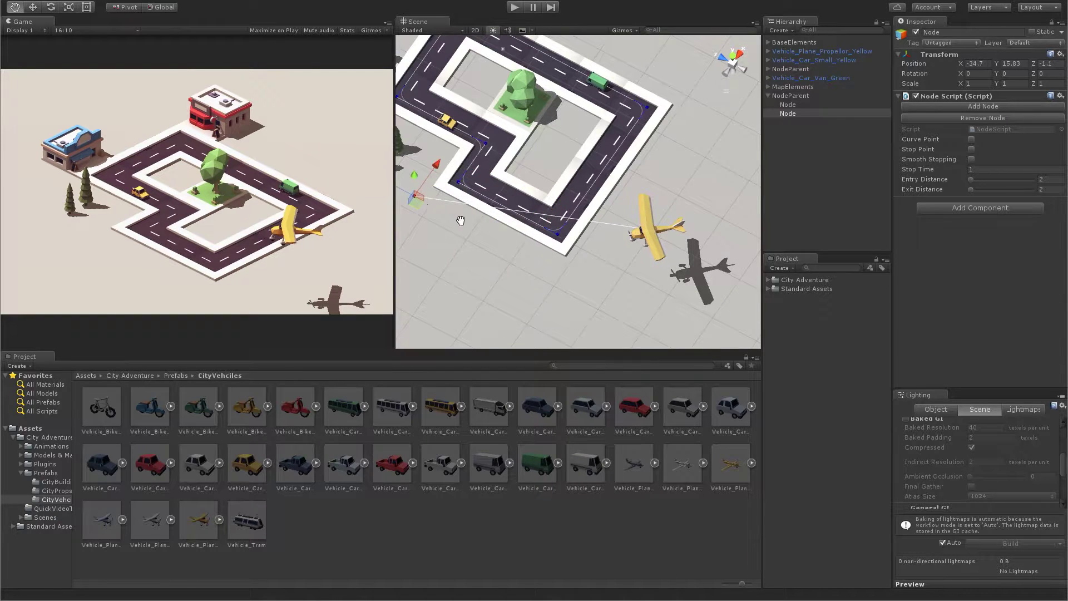
pyautogui.scroll(-3, 438, 164)
# - Add the remaining plane nodes and move them out around and above the city
pyautogui.click(968, 106)
pyautogui.moveTo(532, 252)
pyautogui.mouseDown()
pyautogui.moveTo(470, 94)
pyautogui.moveTo(692, 81)
pyautogui.mouseUp()
pyautogui.click(940, 107)
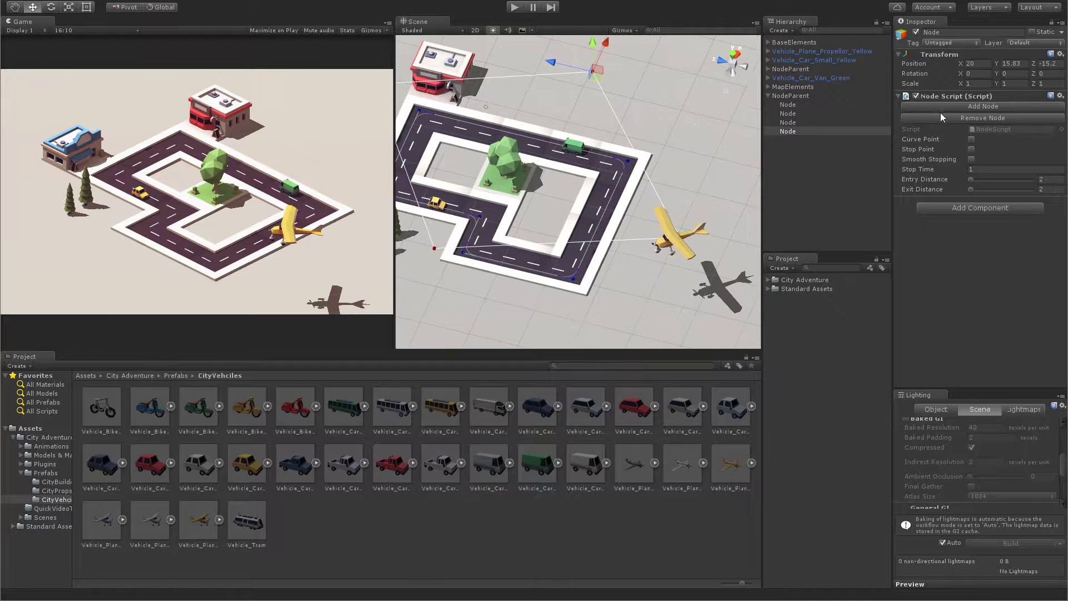
pyautogui.moveTo(590, 79)
pyautogui.mouseDown()
pyautogui.moveTo(730, 123)
pyautogui.moveTo(614, 98)
pyautogui.mouseUp()
pyautogui.hotkey('ctrl', 'z')
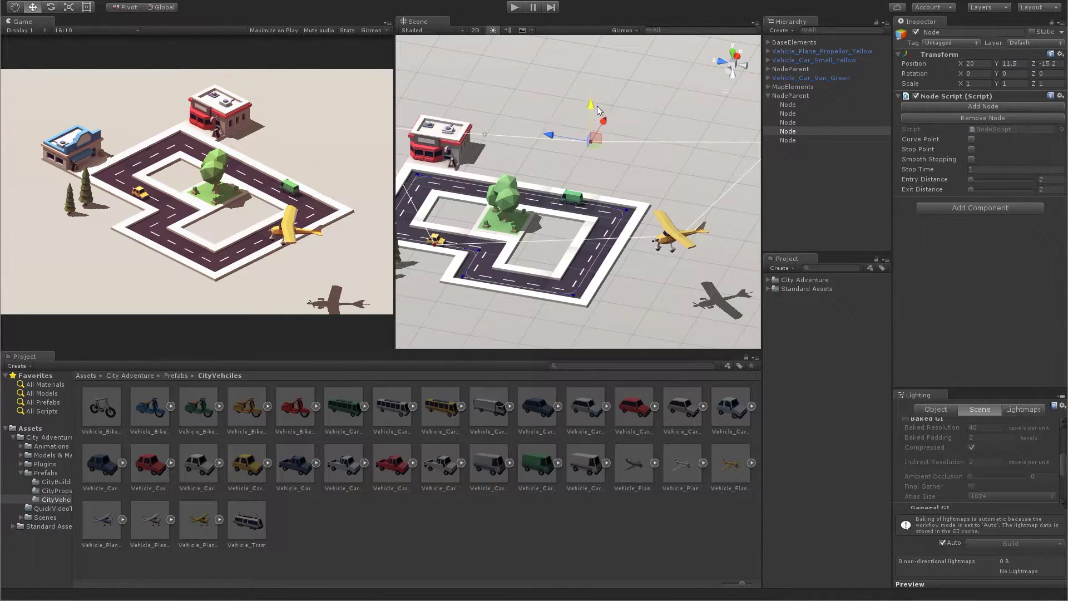
pyautogui.doubleClick(788, 124)
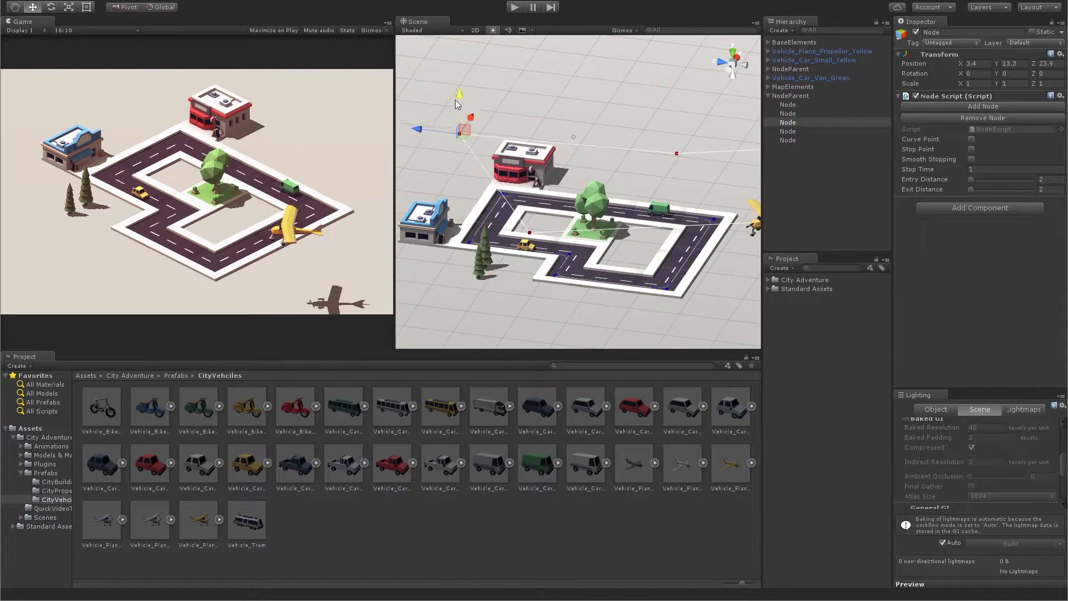
pyautogui.click(788, 115)
pyautogui.scroll(-2, 529, 202)
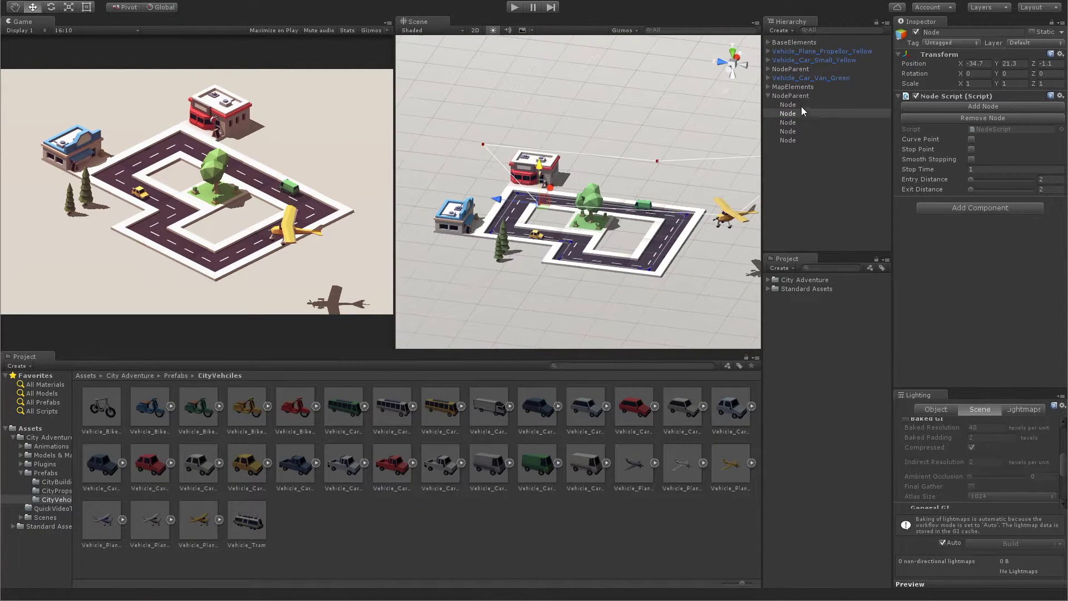
pyautogui.click(801, 106)
# - Make all five plane path nodes curve points and edit the last node's entry distance
pyautogui.keyDown('shift'); pyautogui.click(798, 139); pyautogui.keyUp('shift')
pyautogui.click(971, 139)
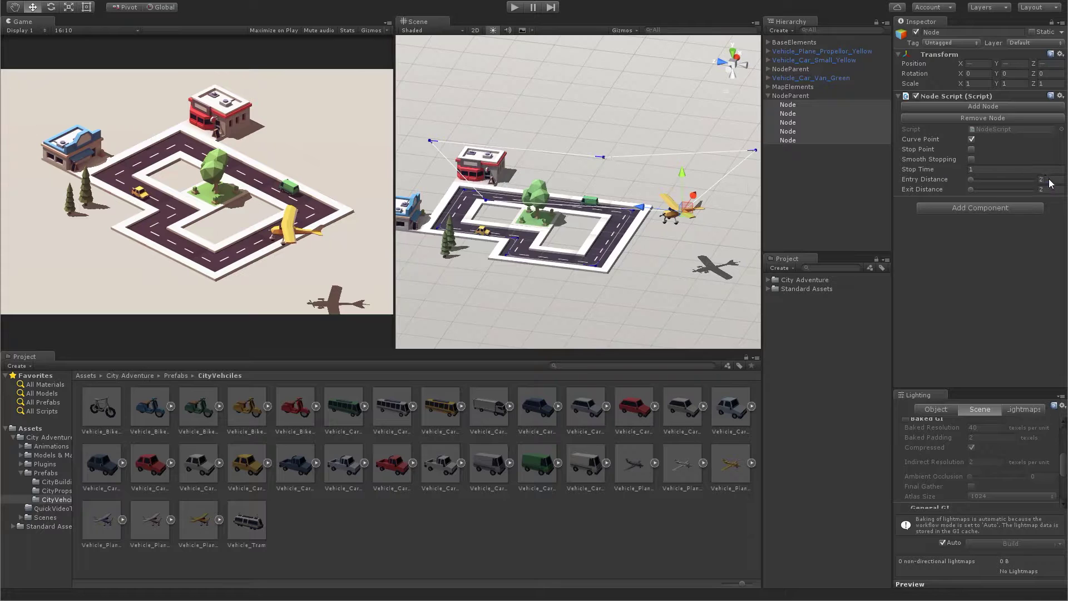
pyautogui.click(787, 140)
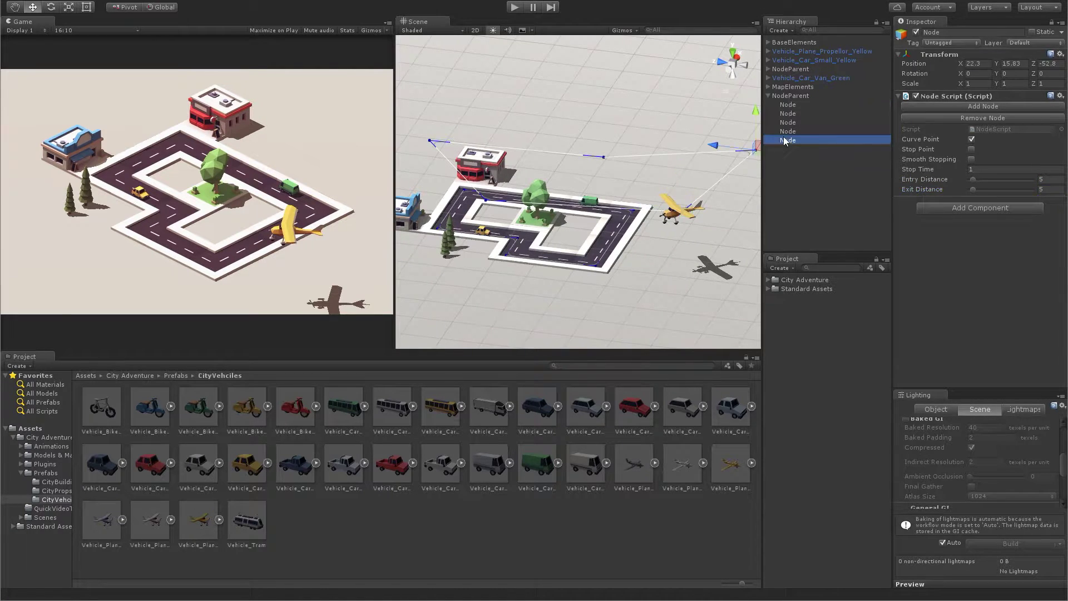
pyautogui.click(1051, 179)
pyautogui.write('20')
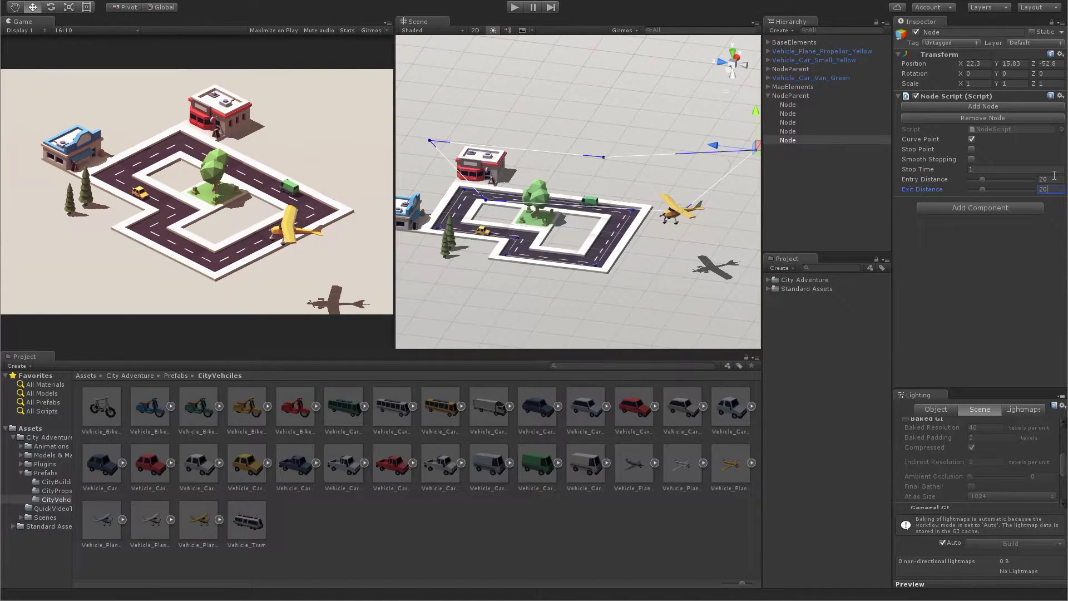
# - Set the fourth node's entry distance to 5, after briefly trying 21.8
pyautogui.click(803, 133)
pyautogui.click(984, 179)
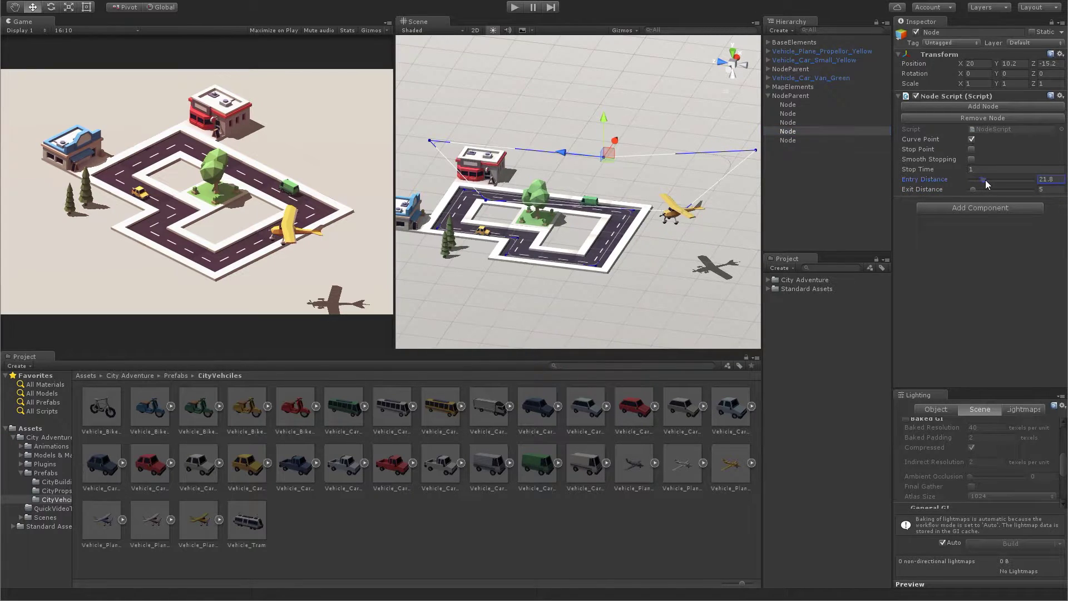
pyautogui.moveTo(983, 189); pyautogui.dragTo(974, 189)
pyautogui.click(797, 121)
pyautogui.click(799, 114)
pyautogui.click(798, 130)
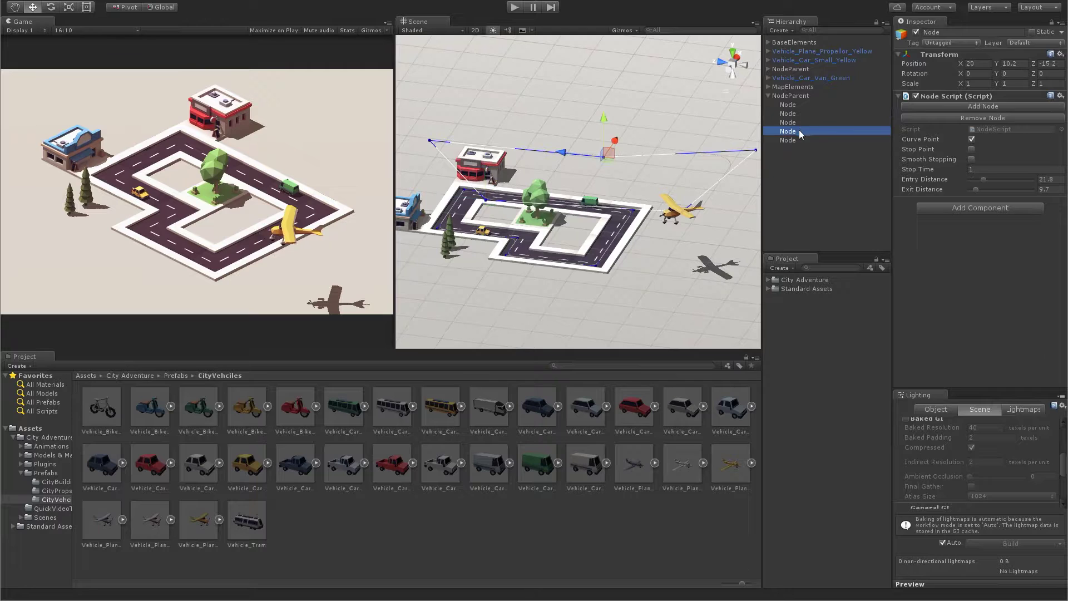
pyautogui.click(1060, 180)
pyautogui.write('5')
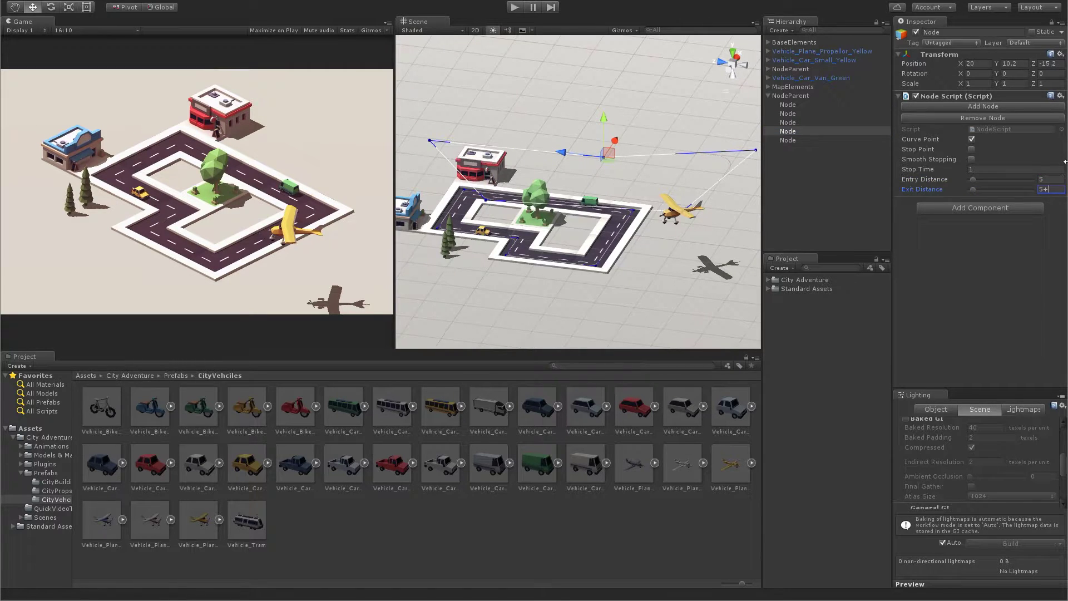
# - Adjust the third and second nodes' entry distances, then frame the first node
pyautogui.click(803, 122)
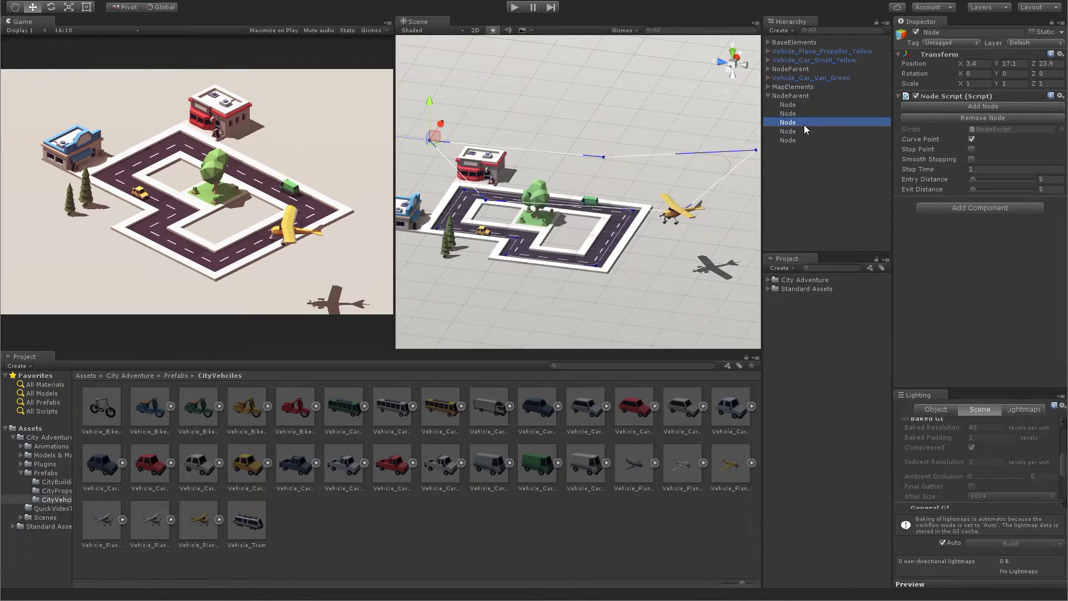
pyautogui.click(1054, 177)
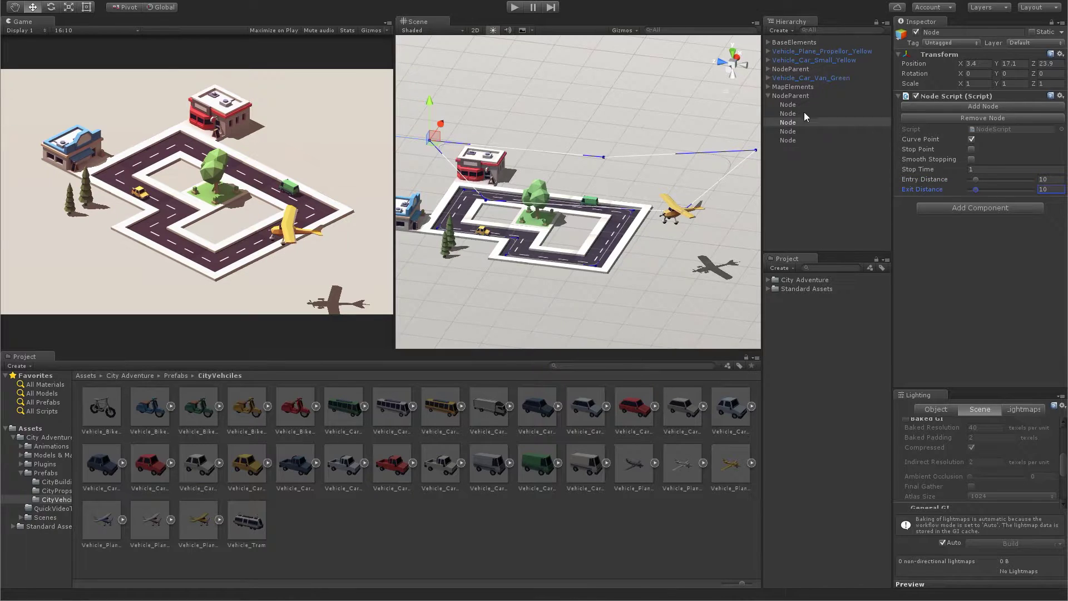
pyautogui.click(803, 112)
pyautogui.click(1060, 179)
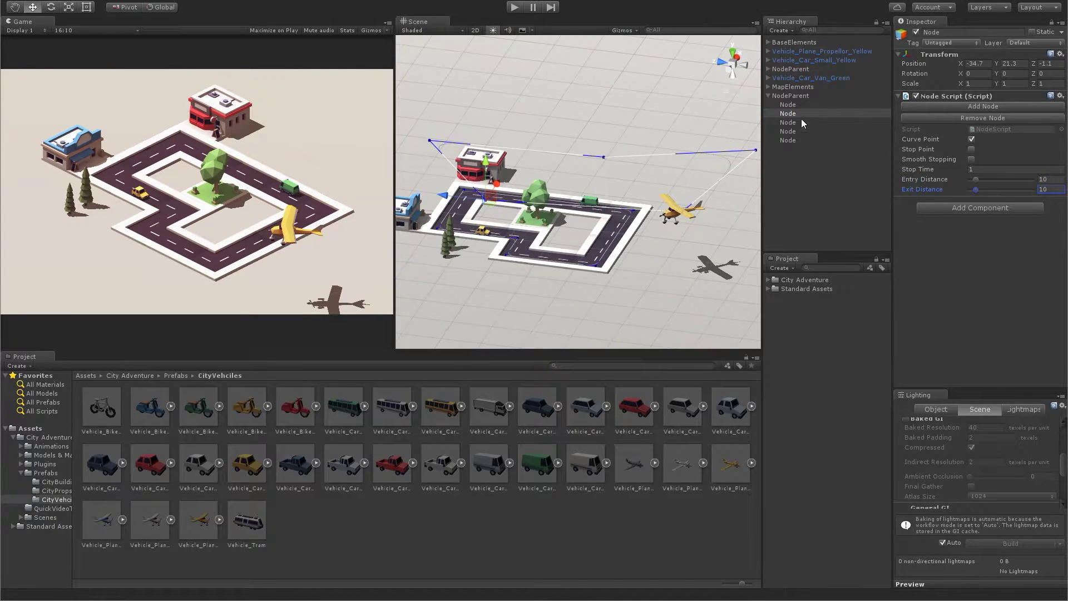
pyautogui.click(787, 105)
pyautogui.press('f')
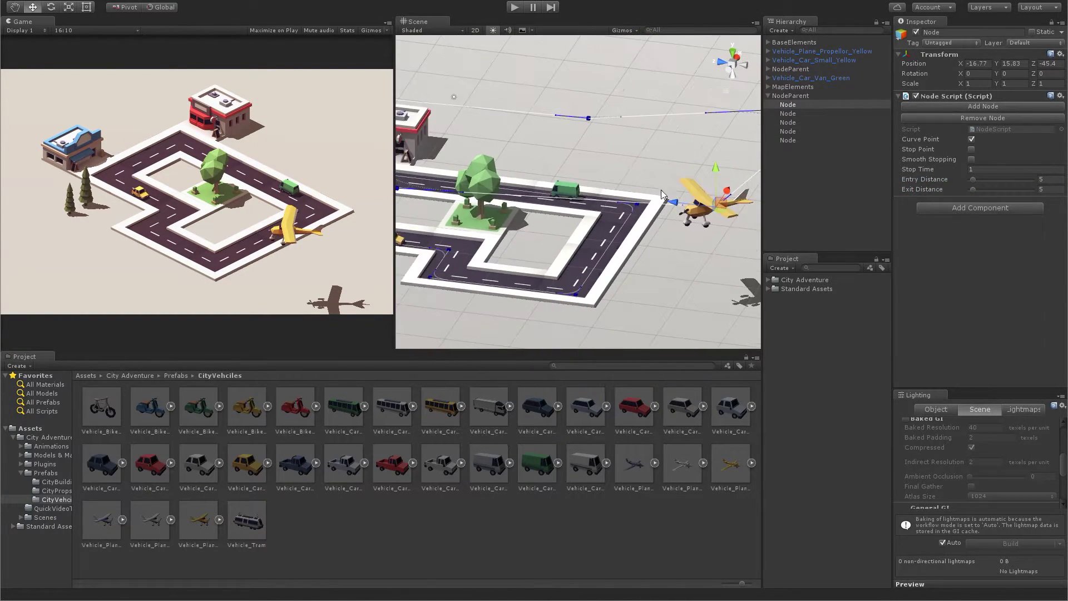
pyautogui.scroll(-3, 661, 194)
# - Place the plane's NodeParent right after it and set its single speed to 7
pyautogui.moveTo(789, 96); pyautogui.dragTo(790, 55)
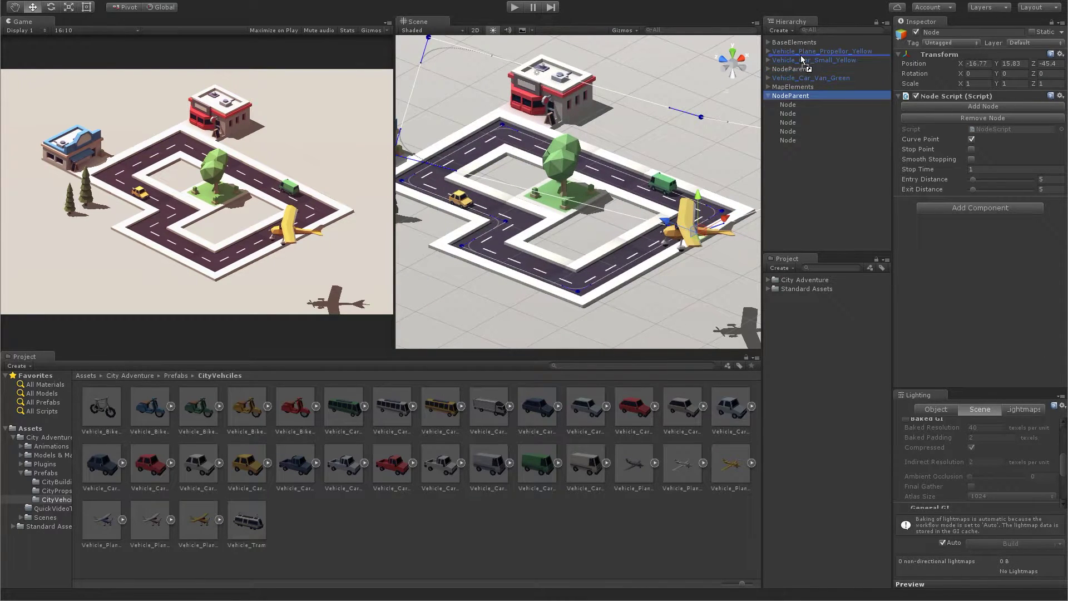
pyautogui.click(818, 51)
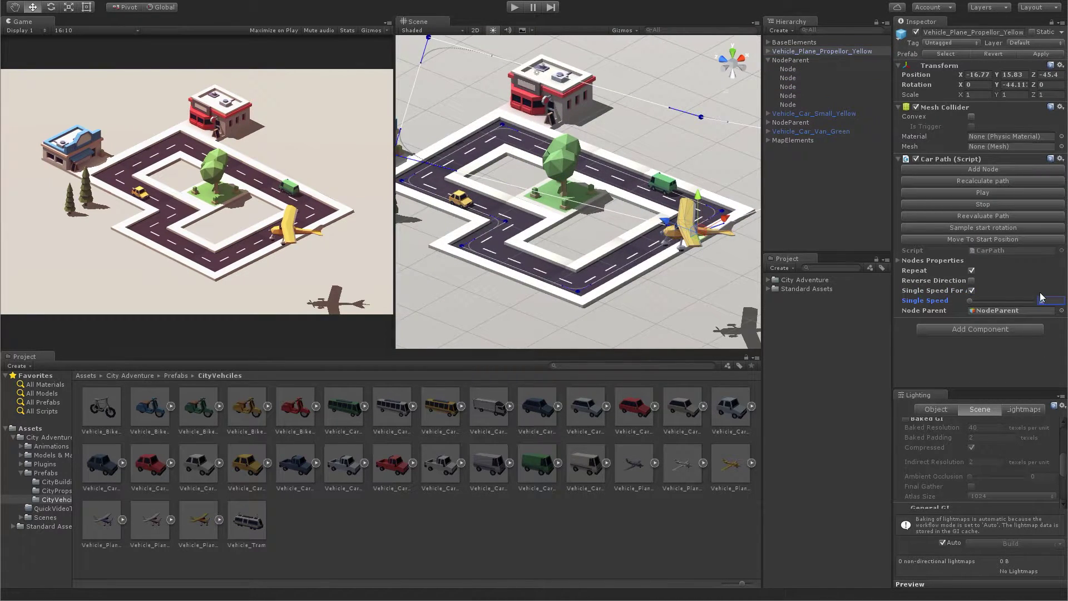
pyautogui.write('10')
pyautogui.click(812, 113)
pyautogui.click(807, 51)
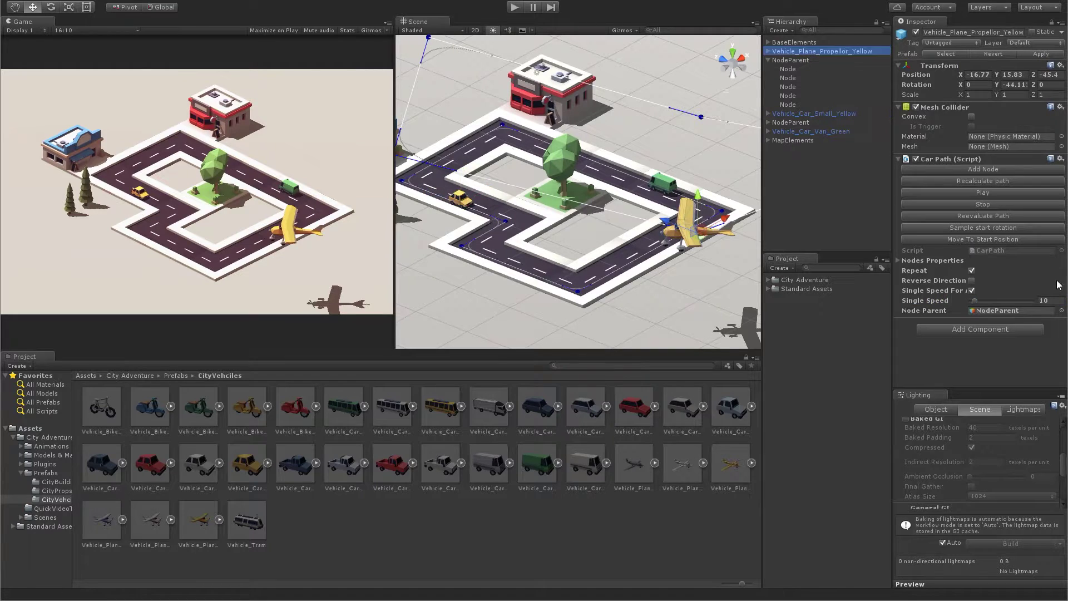
pyautogui.click(971, 290)
pyautogui.click(1055, 300)
pyautogui.write('7')
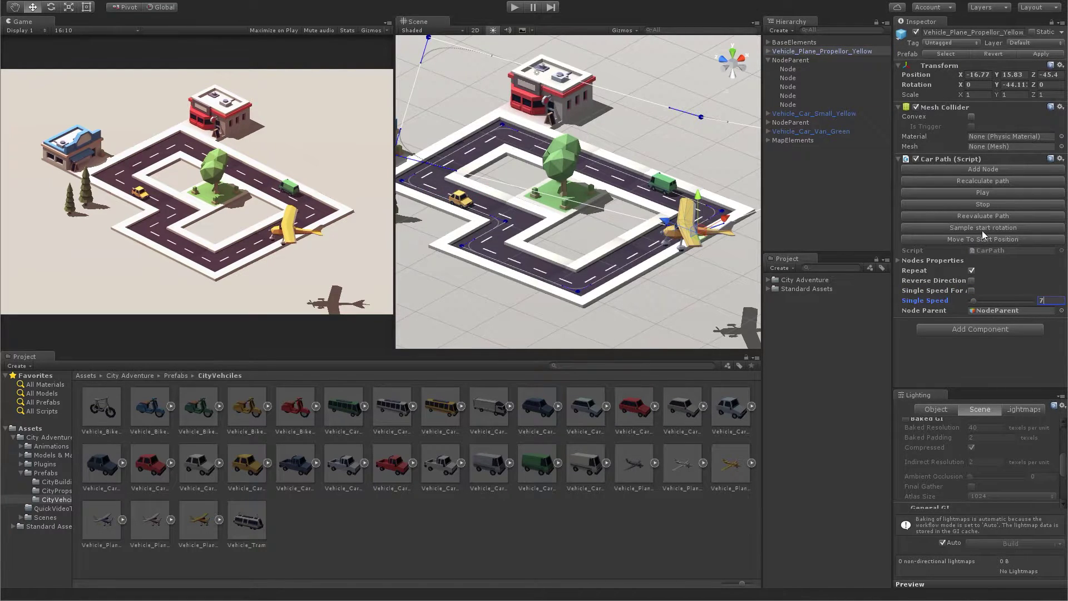
# - Sample the plane's start rotation, test-fly its route, and return it to the start
pyautogui.click(981, 229)
pyautogui.click(769, 61)
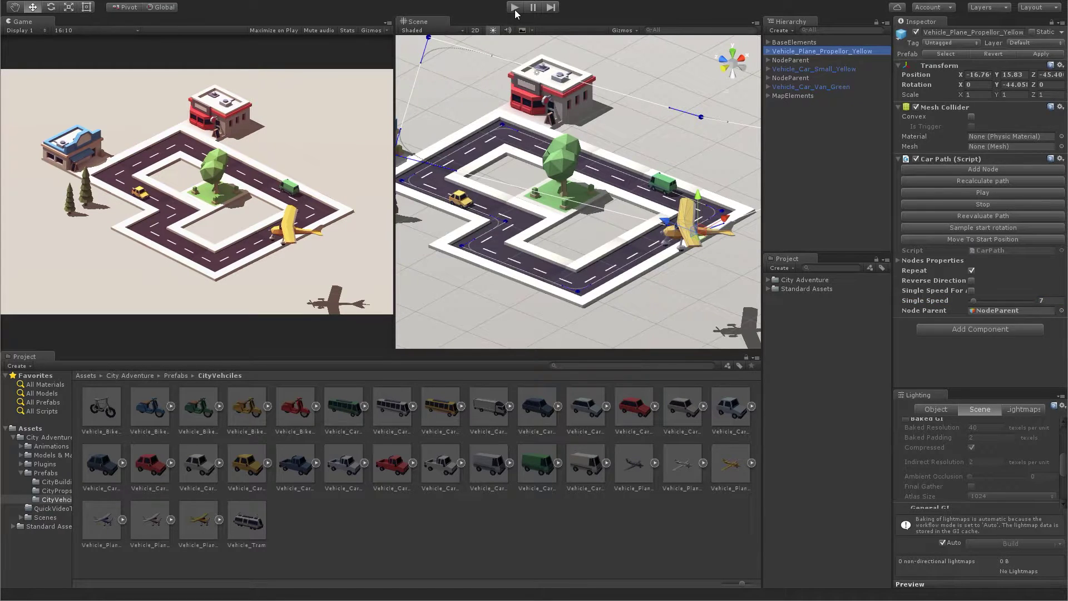
pyautogui.click(976, 193)
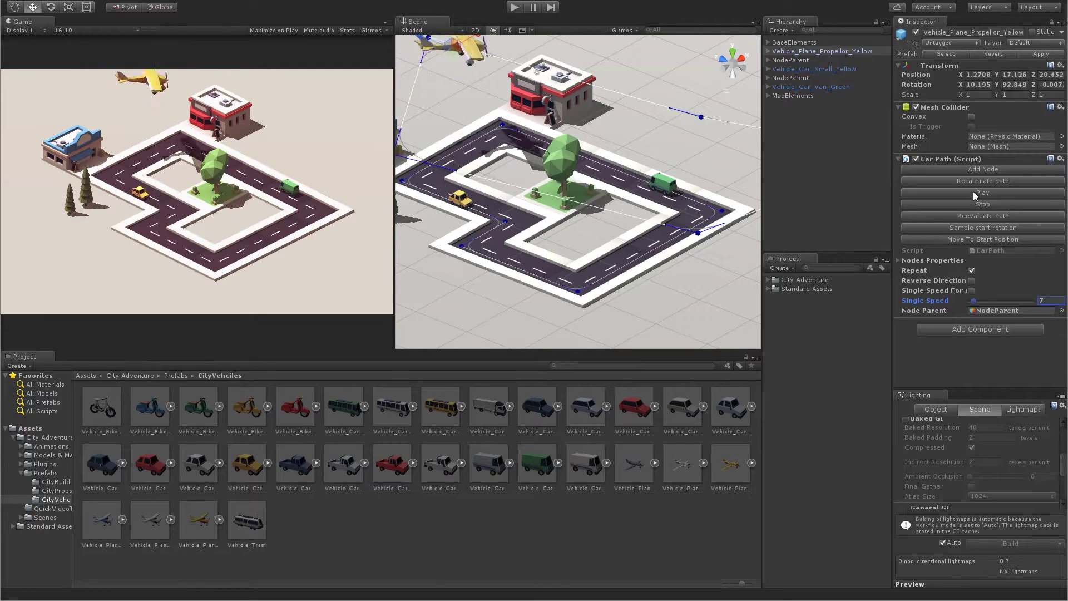
pyautogui.click(979, 239)
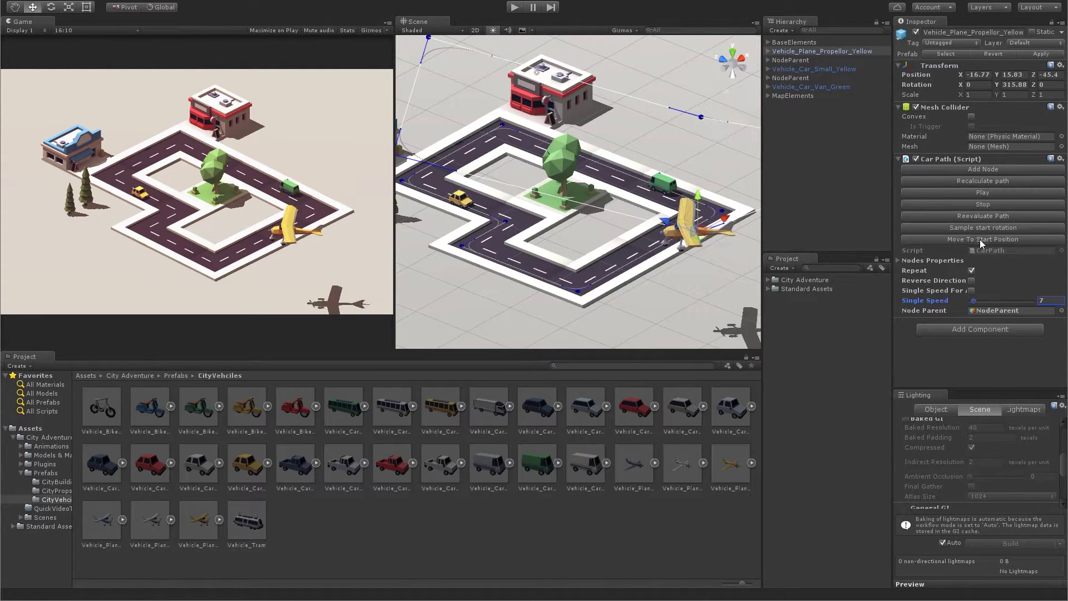
pyautogui.click(813, 69)
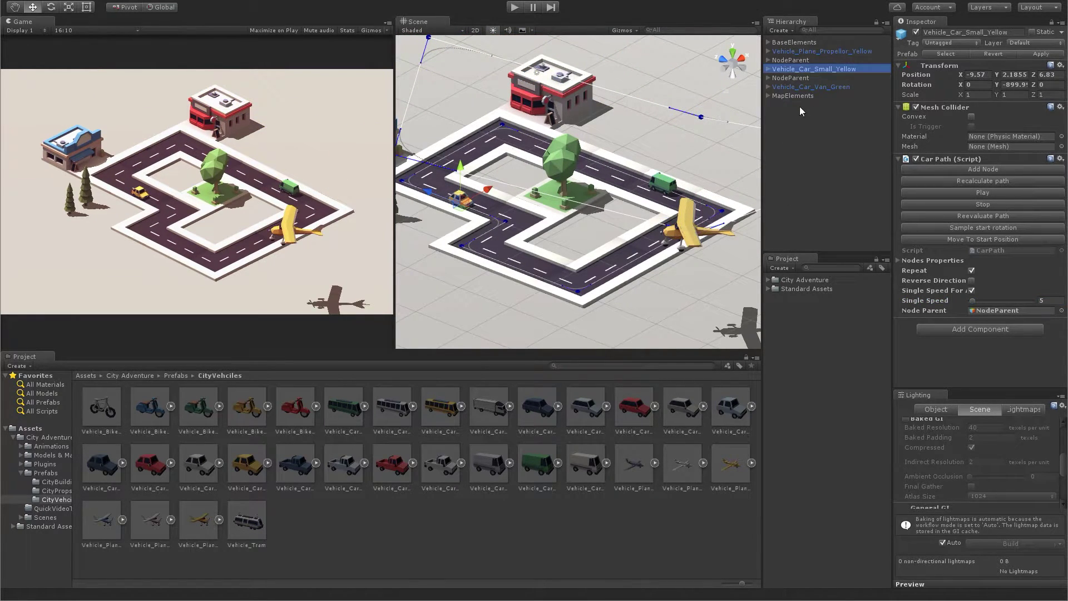
pyautogui.click(662, 182)
# - Frame the green van in perspective view and add its first two path nodes
pyautogui.press('f')
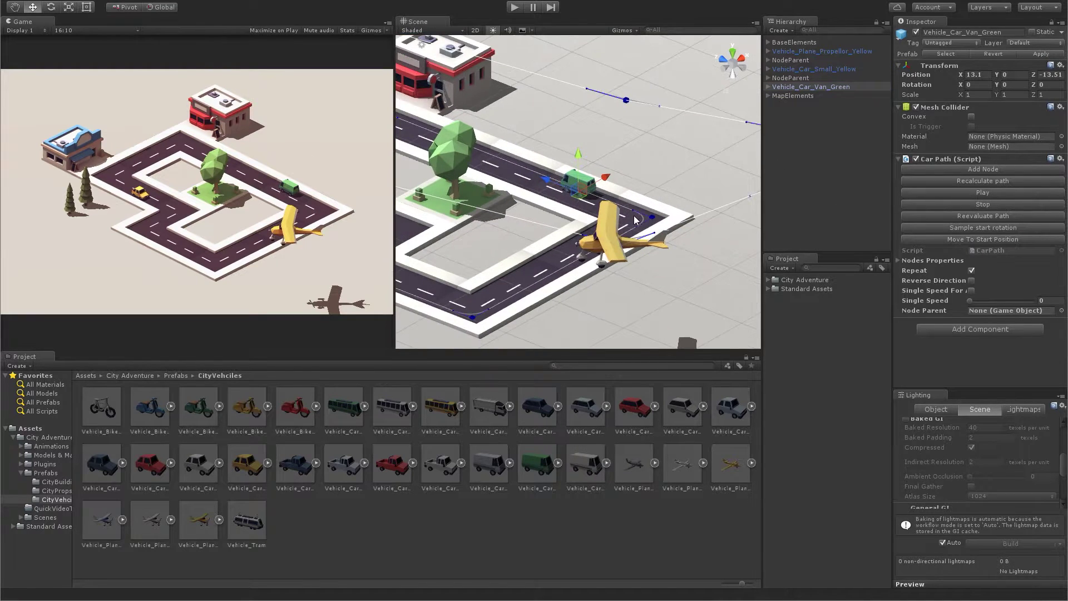
pyautogui.click(726, 91)
pyautogui.click(944, 169)
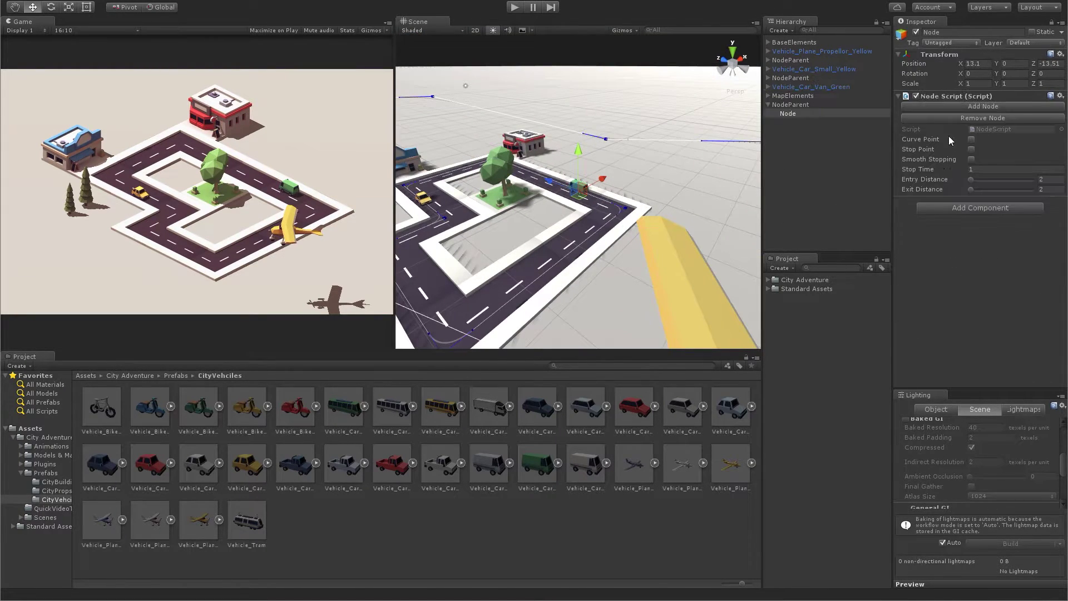
pyautogui.click(949, 108)
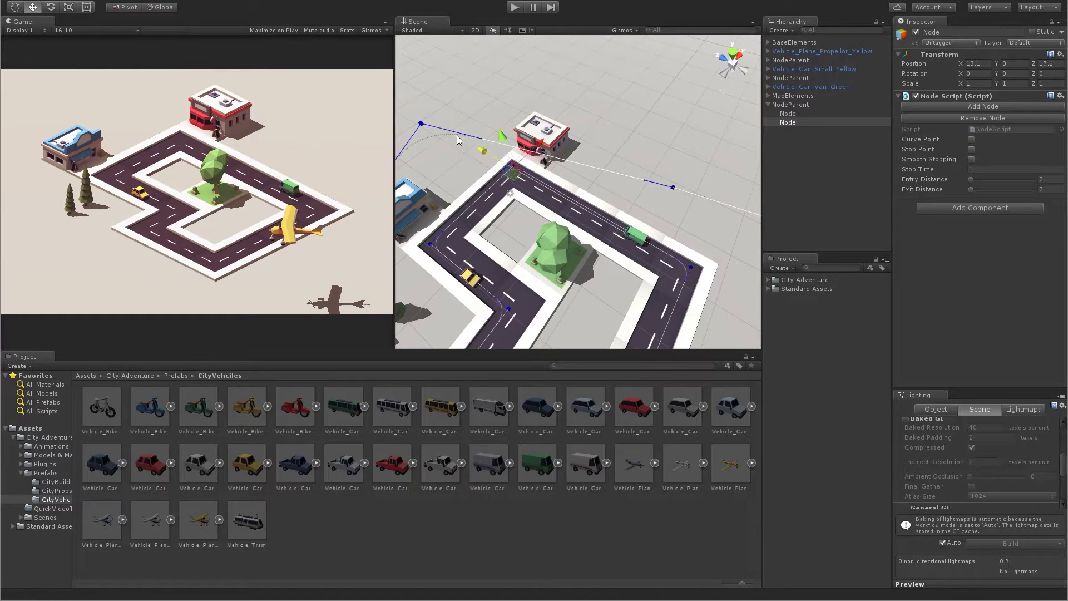
pyautogui.press('f')
pyautogui.moveTo(547, 178); pyautogui.dragTo(548, 176)
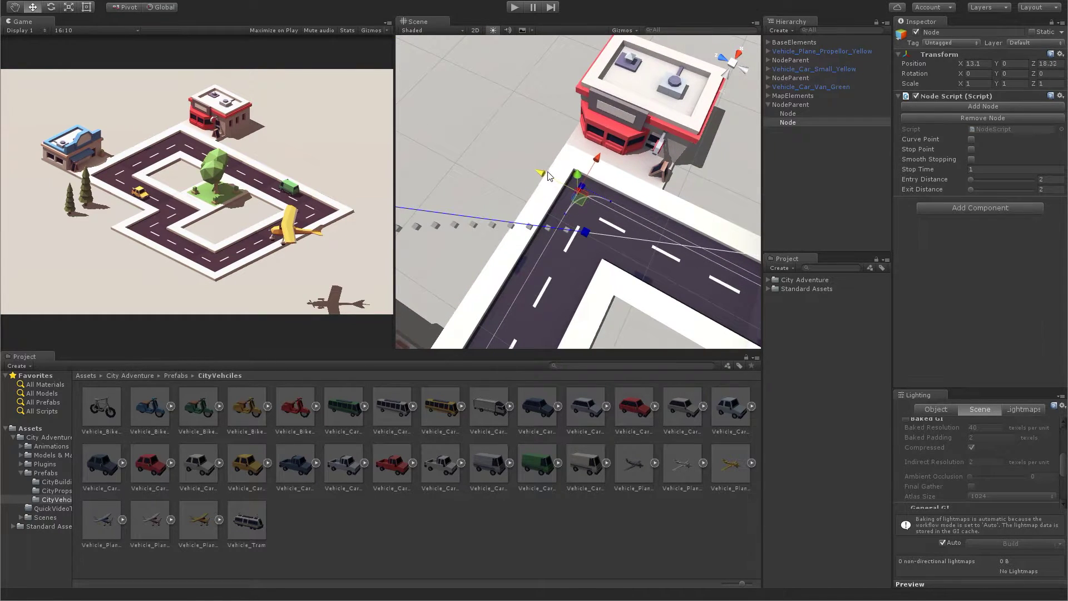
# - Add the remaining van path nodes and move each onto a bend of the road loop
pyautogui.click(984, 110)
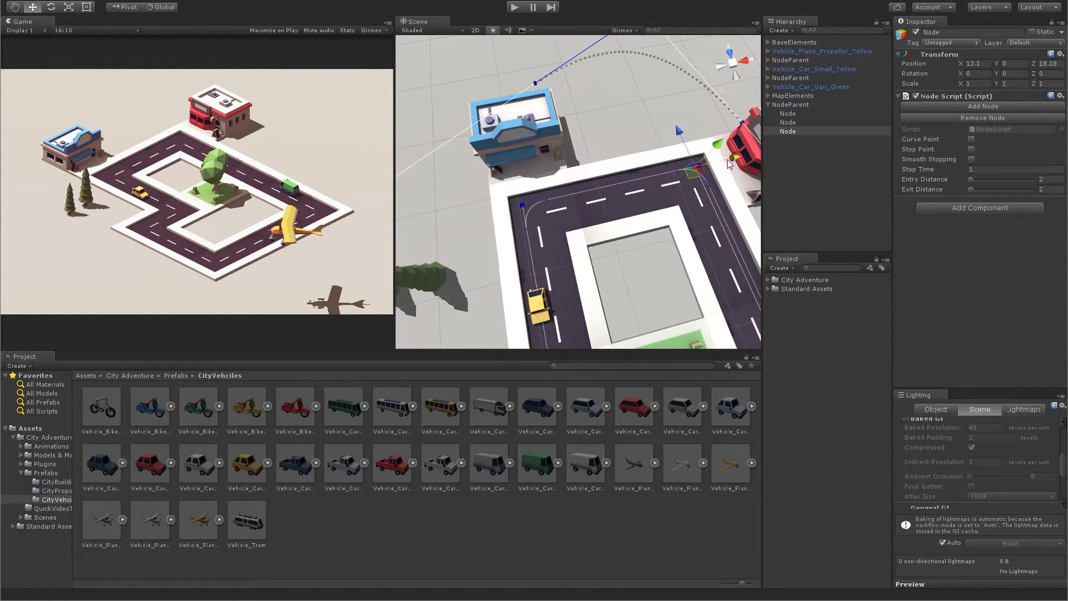
pyautogui.click(957, 105)
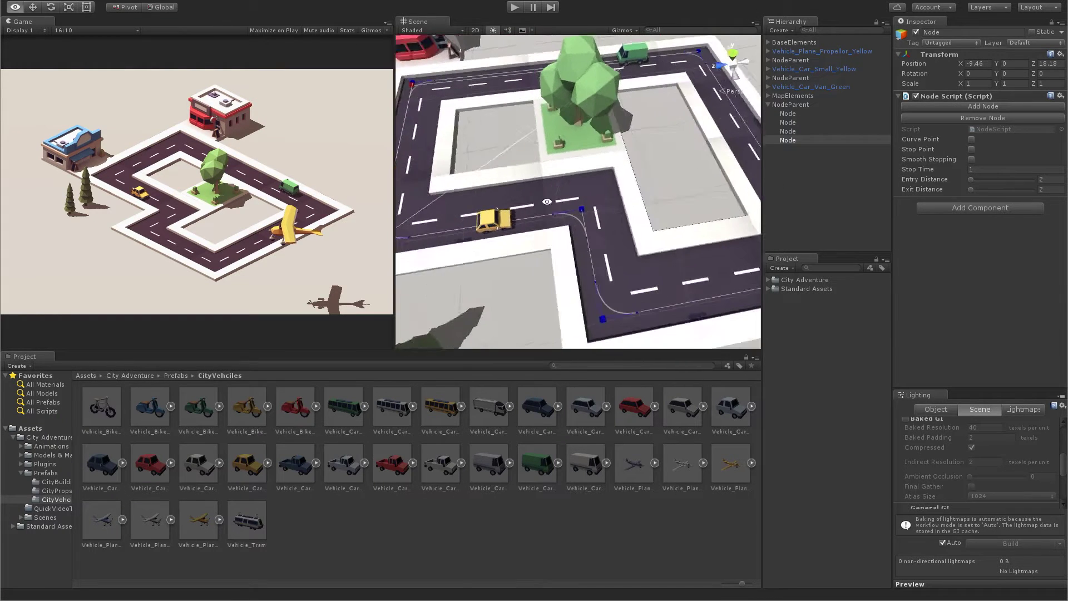
pyautogui.moveTo(445, 227)
pyautogui.mouseDown()
pyautogui.moveTo(636, 174)
pyautogui.moveTo(623, 178)
pyautogui.moveTo(695, 234)
pyautogui.mouseUp()
pyautogui.press('f')
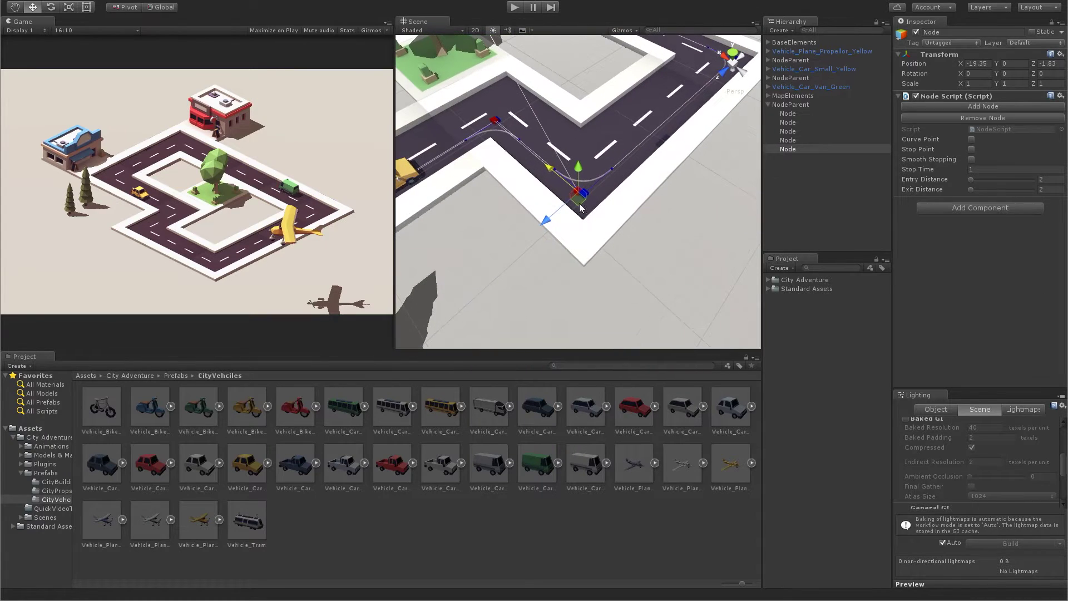
pyautogui.click(994, 105)
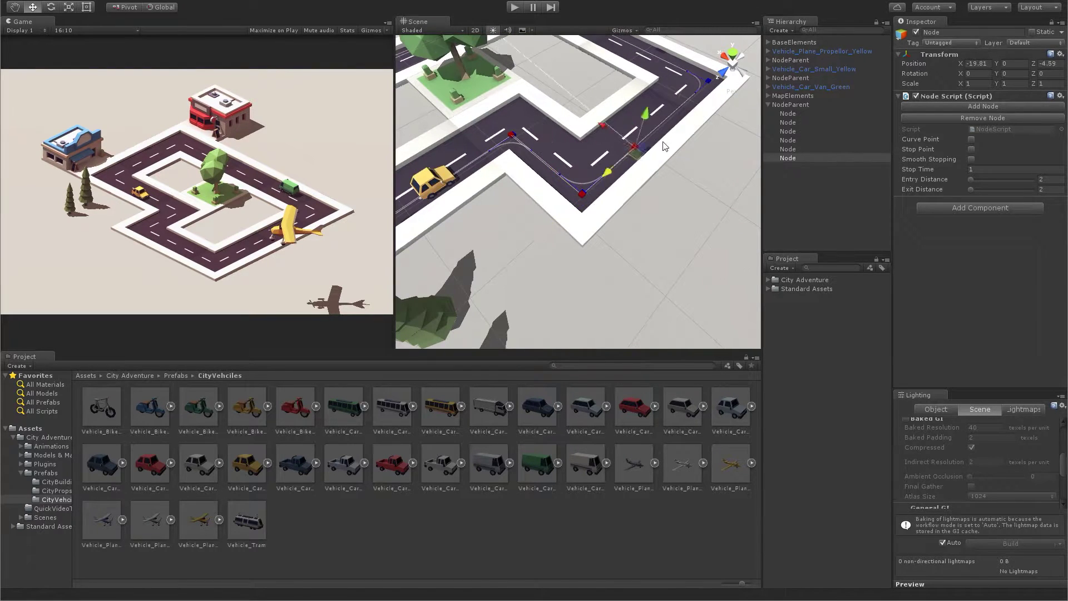
pyautogui.moveTo(579, 178)
pyautogui.mouseDown()
pyautogui.moveTo(625, 151)
pyautogui.moveTo(553, 252)
pyautogui.mouseUp()
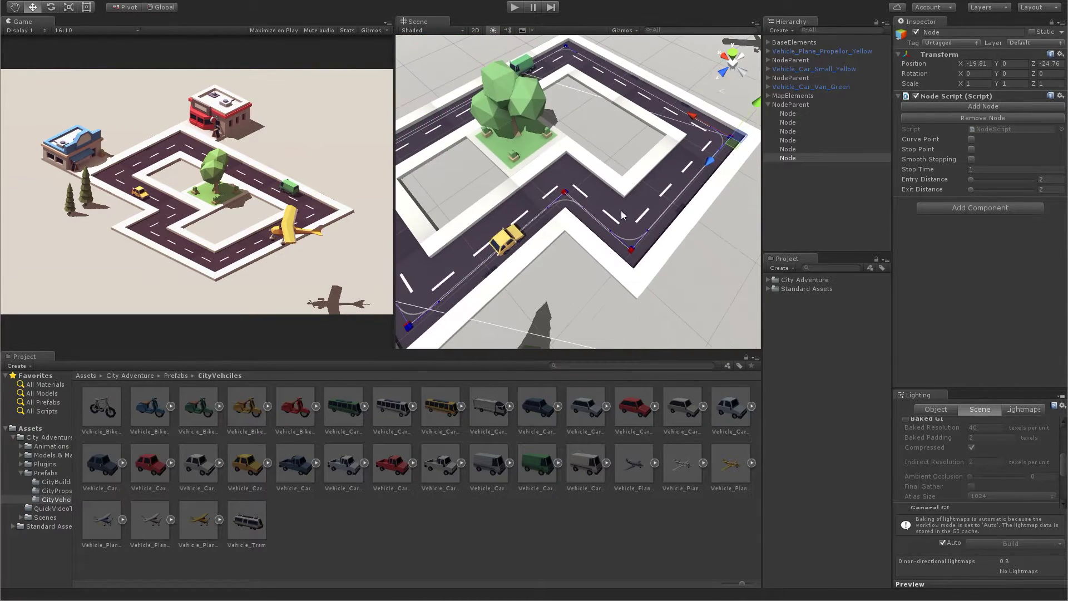
pyautogui.press('f')
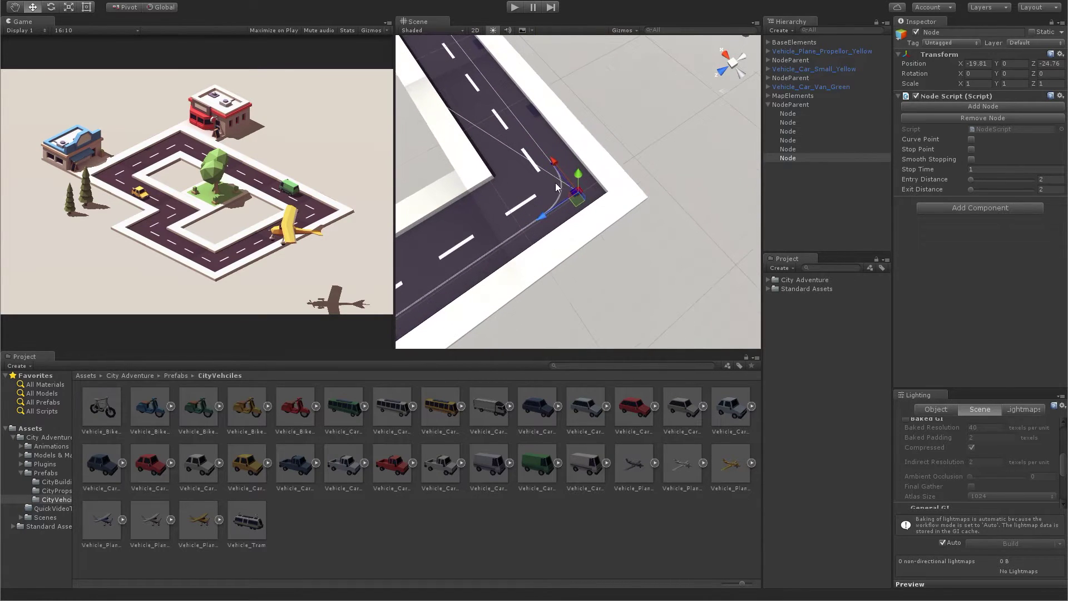
pyautogui.click(982, 106)
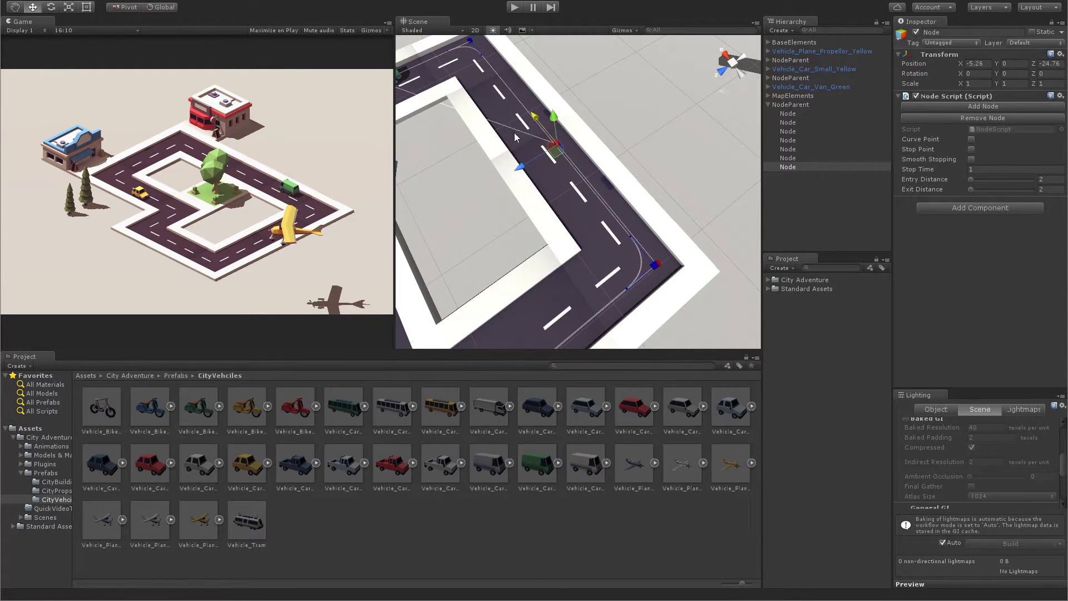
pyautogui.press('f')
pyautogui.moveTo(625, 233); pyautogui.dragTo(534, 114)
pyautogui.press('f')
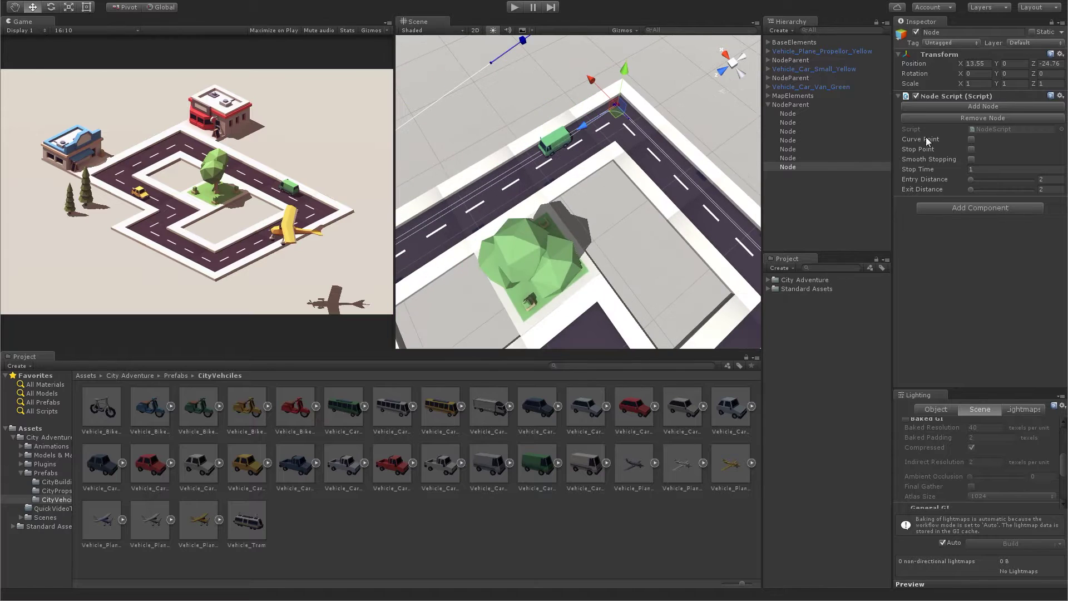
# - Make all seven van nodes curve points with entry and exit distance 3
pyautogui.keyDown('shift'); pyautogui.click(788, 114); pyautogui.keyUp('shift')
pyautogui.click(793, 114)
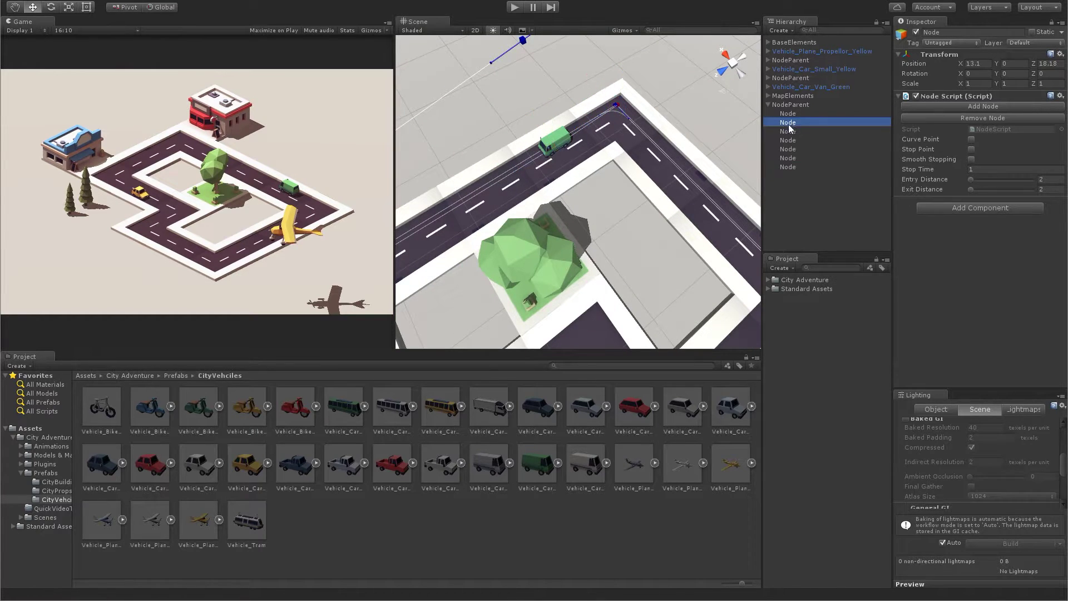
pyautogui.keyDown('shift'); pyautogui.click(794, 167); pyautogui.keyUp('shift')
pyautogui.click(971, 139)
pyautogui.click(1045, 178)
pyautogui.write('3')
pyautogui.press('Tab')
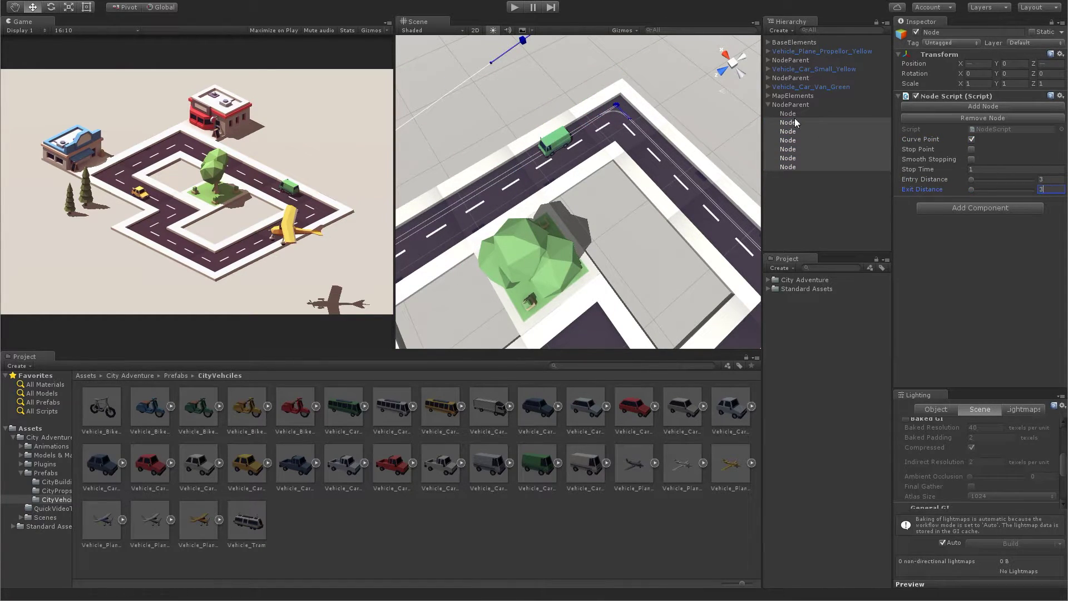
pyautogui.click(804, 68)
pyautogui.click(811, 87)
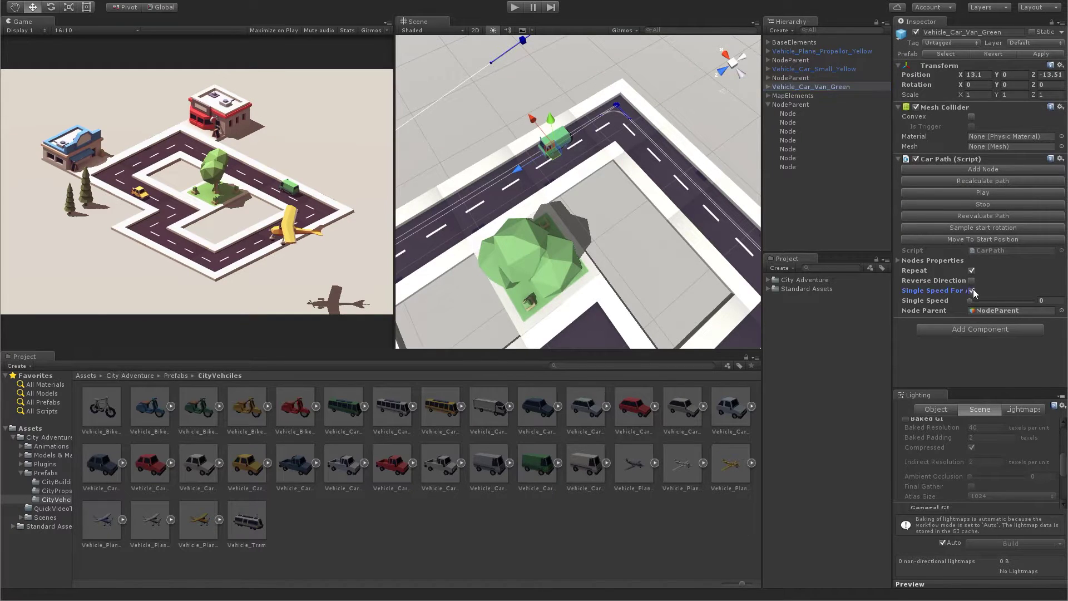
# - Give the green van a single speed of 6 and test-drive its path
pyautogui.click(1043, 300)
pyautogui.write('6')
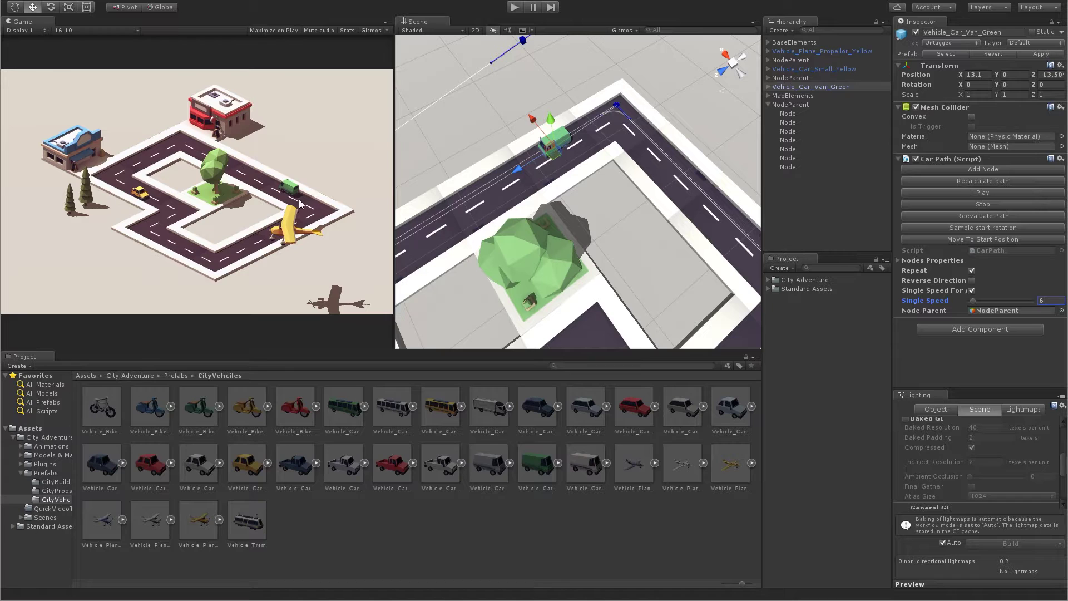
pyautogui.click(515, 8)
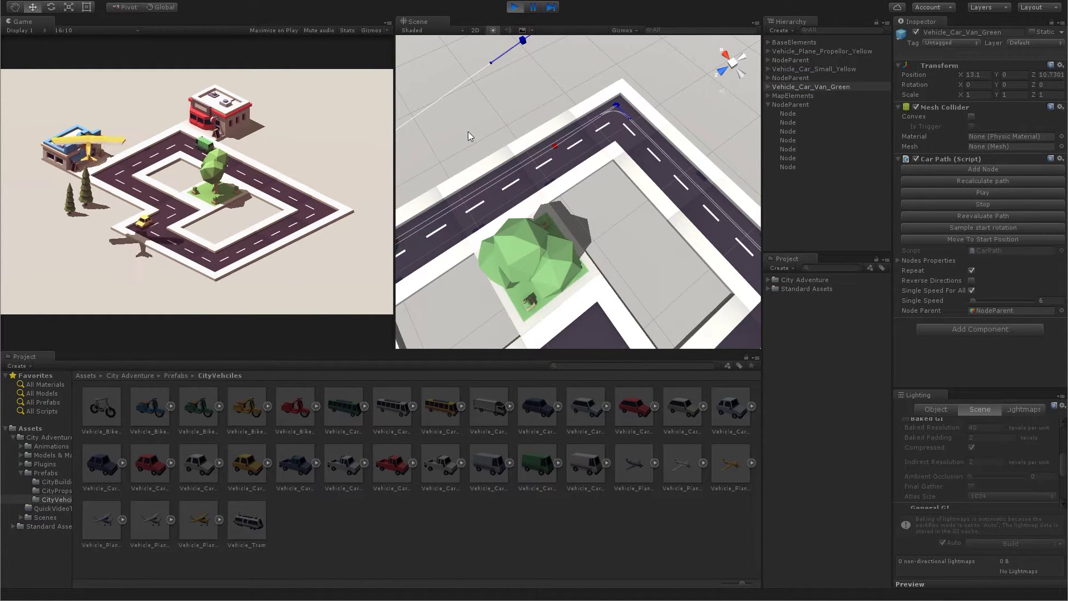
pyautogui.hotkey('ctrl', 'p')
pyautogui.scroll(-5, 555, 229)
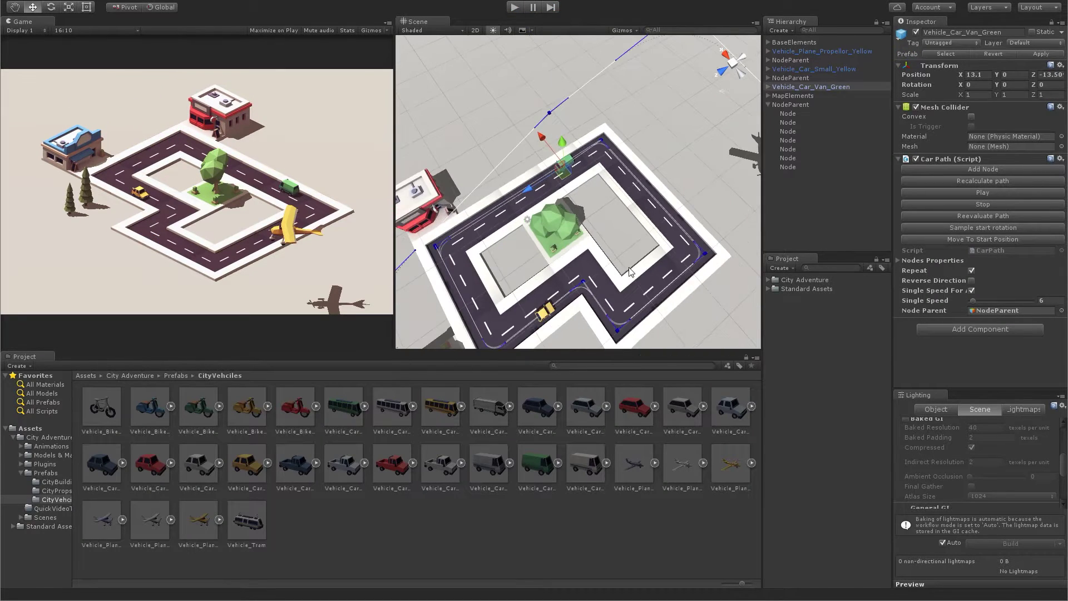
# - Duplicate the bottom-left pine tree twice, placing a copy inside the track
pyautogui.click(484, 320)
pyautogui.hotkey('ctrl', 'd')
pyautogui.moveTo(484, 319)
pyautogui.mouseDown()
pyautogui.moveTo(628, 205)
pyautogui.moveTo(654, 122)
pyautogui.mouseUp()
pyautogui.hotkey('ctrl', 'd')
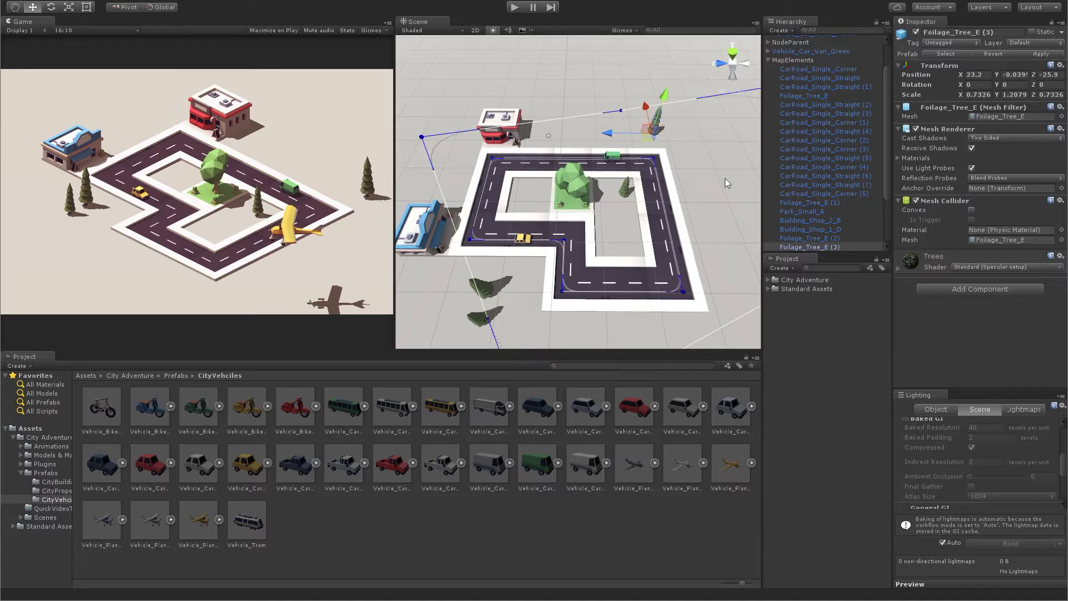
# - Move a NodeParent directly below the green van in the Hierarchy
pyautogui.click(825, 354)
pyautogui.click(768, 60)
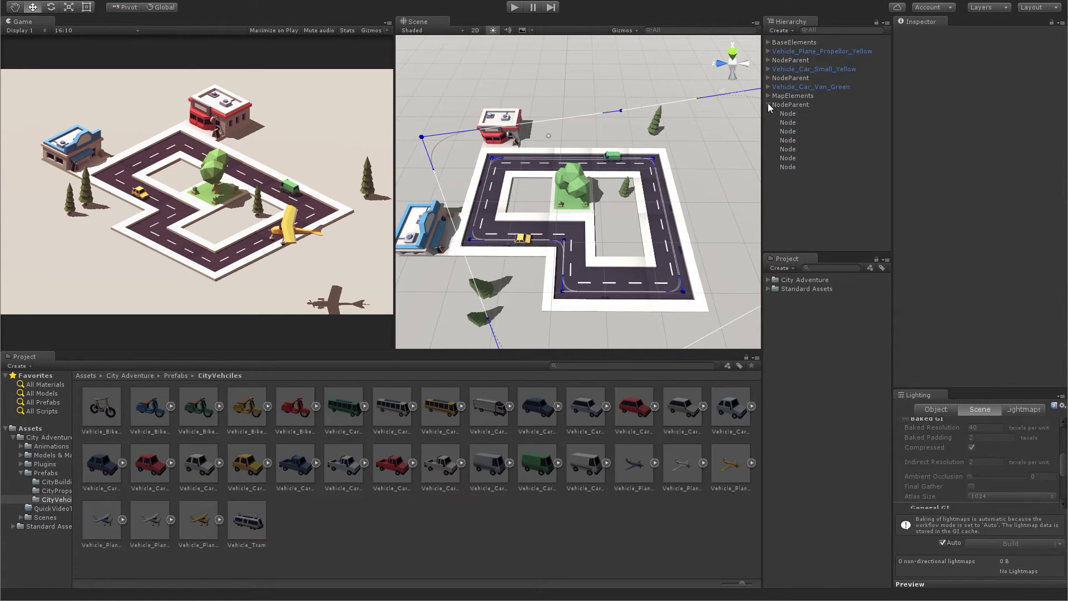
pyautogui.moveTo(790, 105); pyautogui.dragTo(814, 92)
# - Orbit the Scene view and play the scene to watch all three vehicles drive
pyautogui.keyDown('ctrl'); pyautogui.click(804, 78); pyautogui.keyUp('ctrl')
pyautogui.keyDown('ctrl'); pyautogui.click(803, 60); pyautogui.keyUp('ctrl')
pyautogui.click(916, 38)
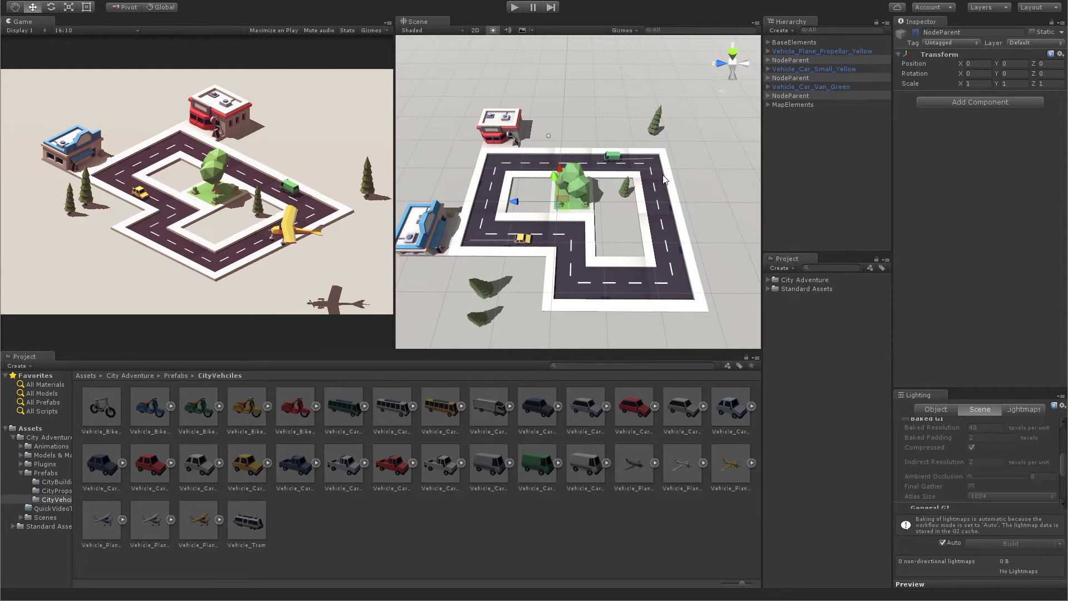
pyautogui.keyDown('alt'); pyautogui.moveTo(665, 178); pyautogui.dragTo(680, 136); pyautogui.keyUp('alt')
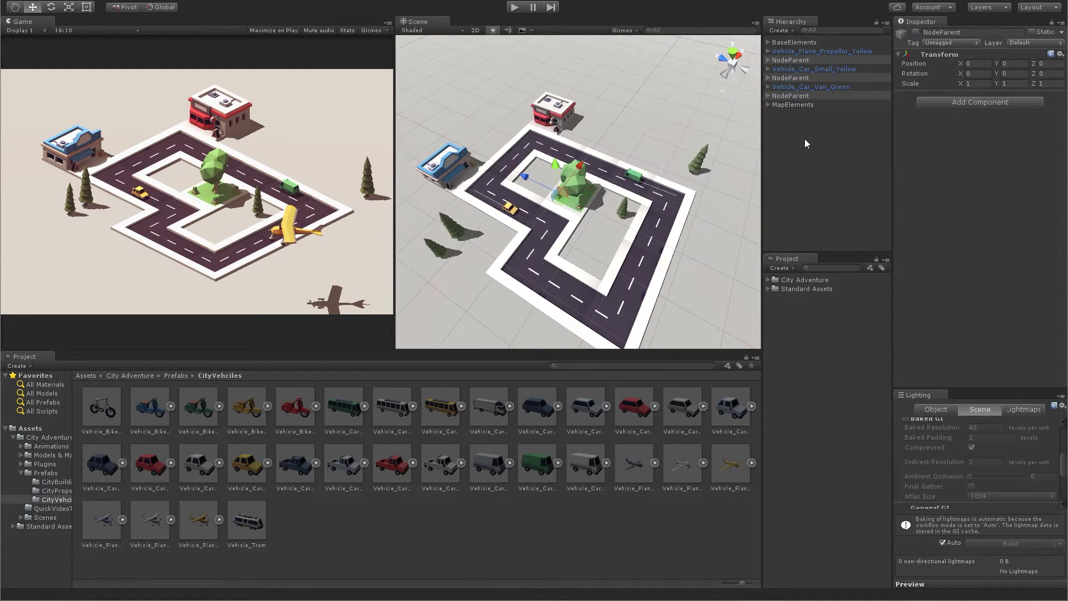
pyautogui.click(680, 136)
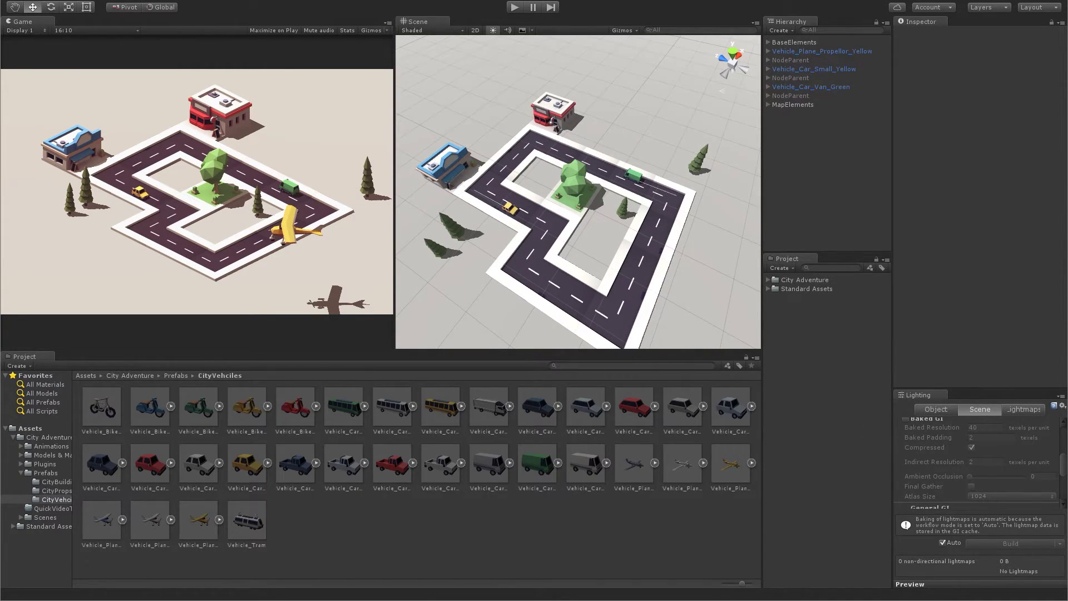
pyautogui.click(514, 7)
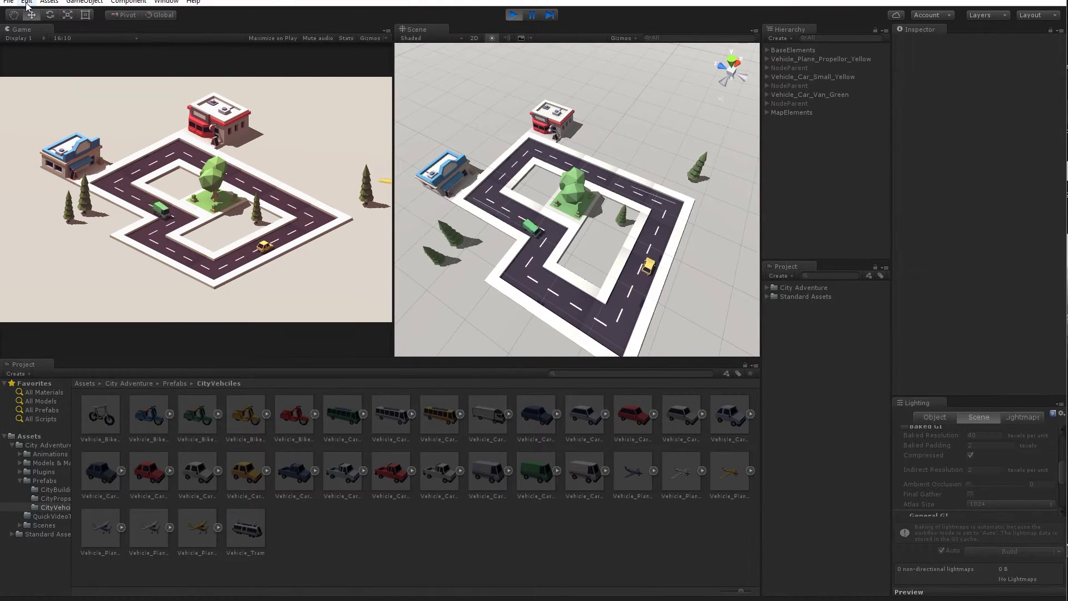
# - Show the Time project settings, abandon a Time Scale of 5 keeping 1, and stop playback
pyautogui.click(26, 2)
pyautogui.moveTo(73, 276)
pyautogui.click(196, 313)
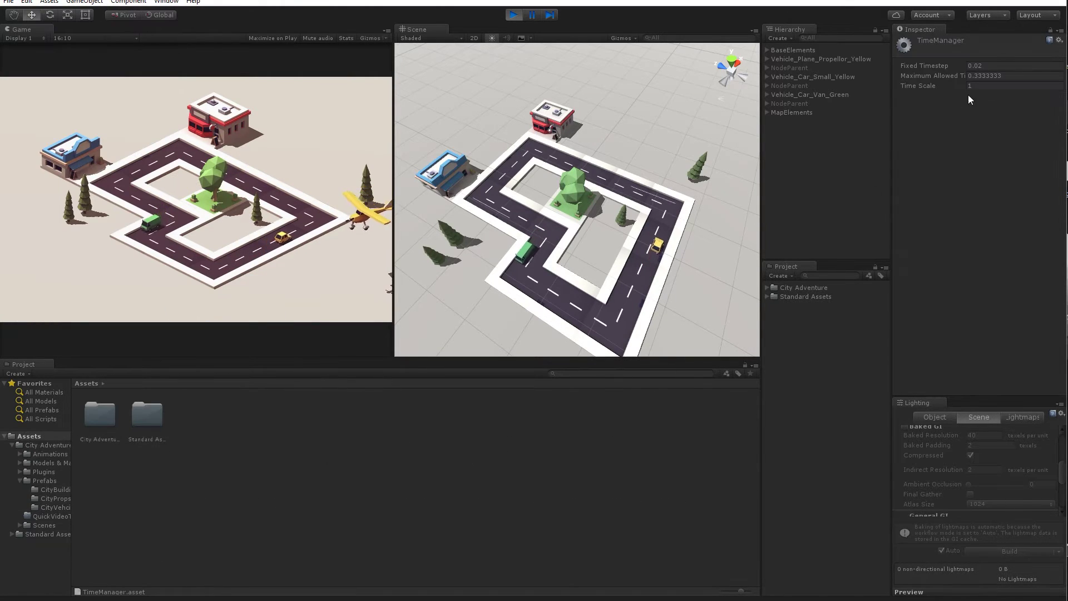
pyautogui.click(979, 86)
pyautogui.write('5')
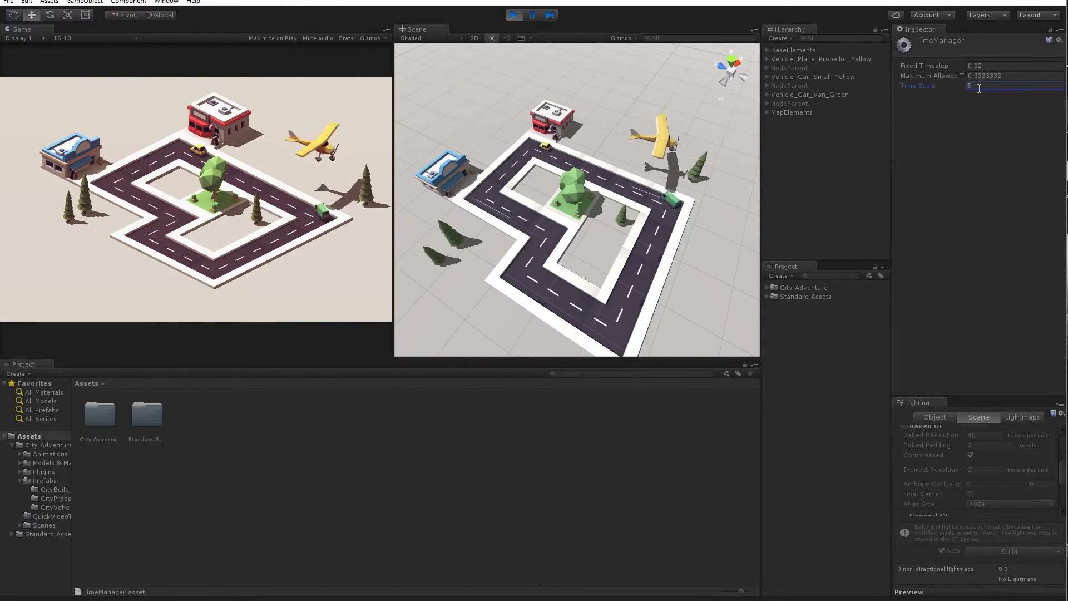
pyautogui.press('Escape')
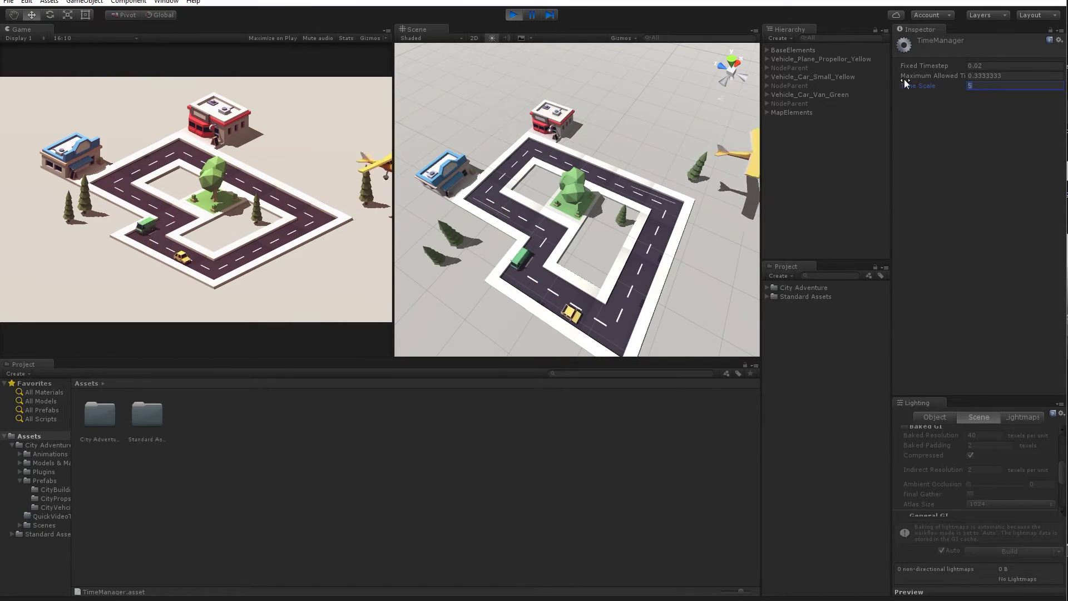
pyautogui.click(512, 18)
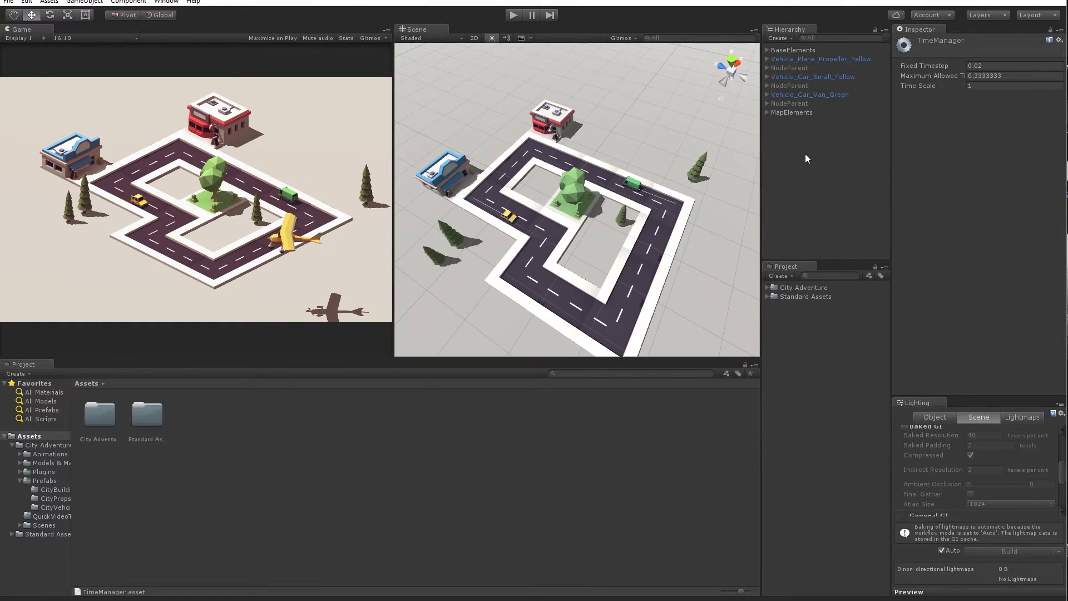
# - Attach the DealyedActivation script from the Plugins folder to MapElements and enter a delay
pyautogui.click(766, 111)
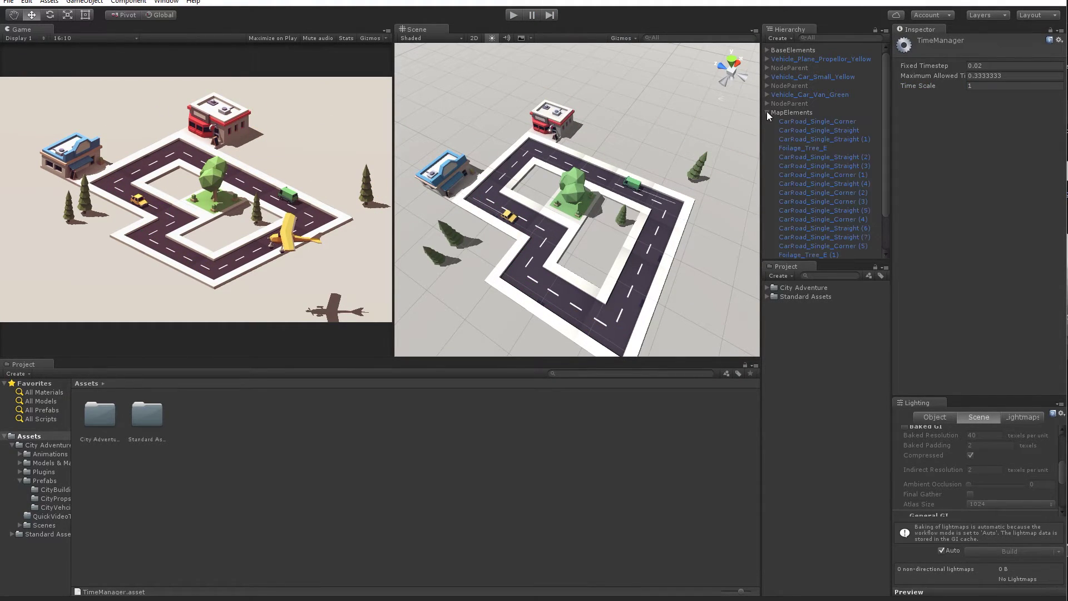
pyautogui.click(767, 112)
pyautogui.click(791, 112)
pyautogui.click(767, 287)
pyautogui.click(774, 314)
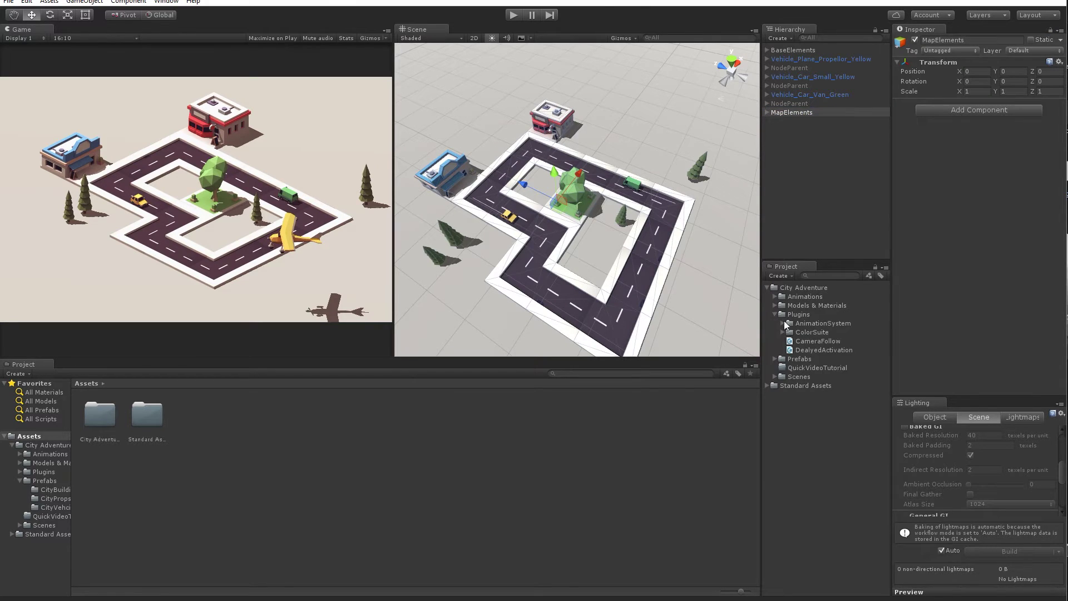
pyautogui.click(823, 349)
pyautogui.click(799, 112)
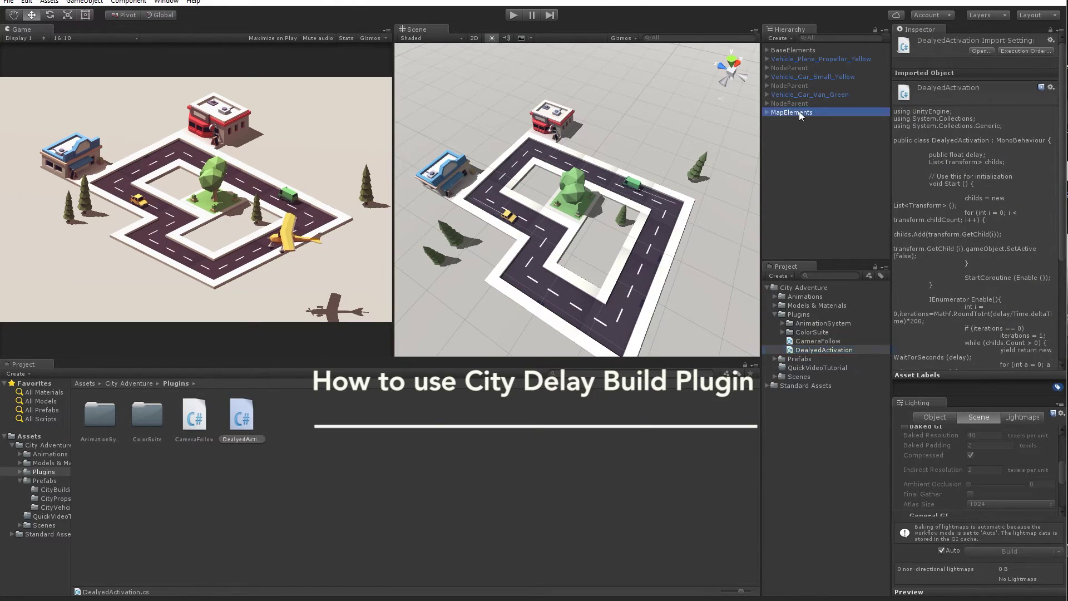
pyautogui.moveTo(819, 351); pyautogui.dragTo(948, 249)
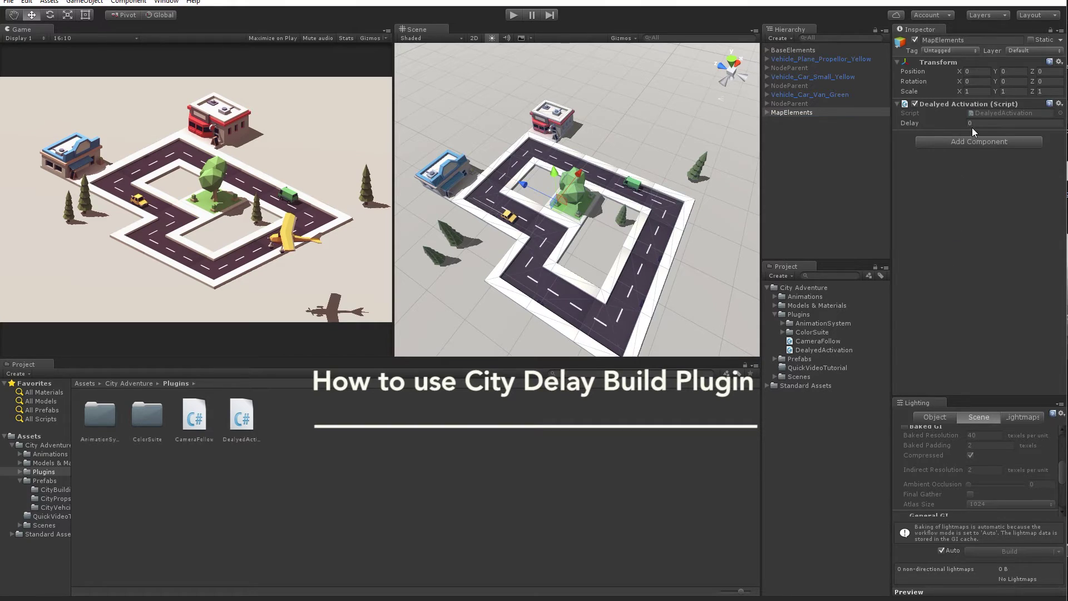
pyautogui.write('.01')
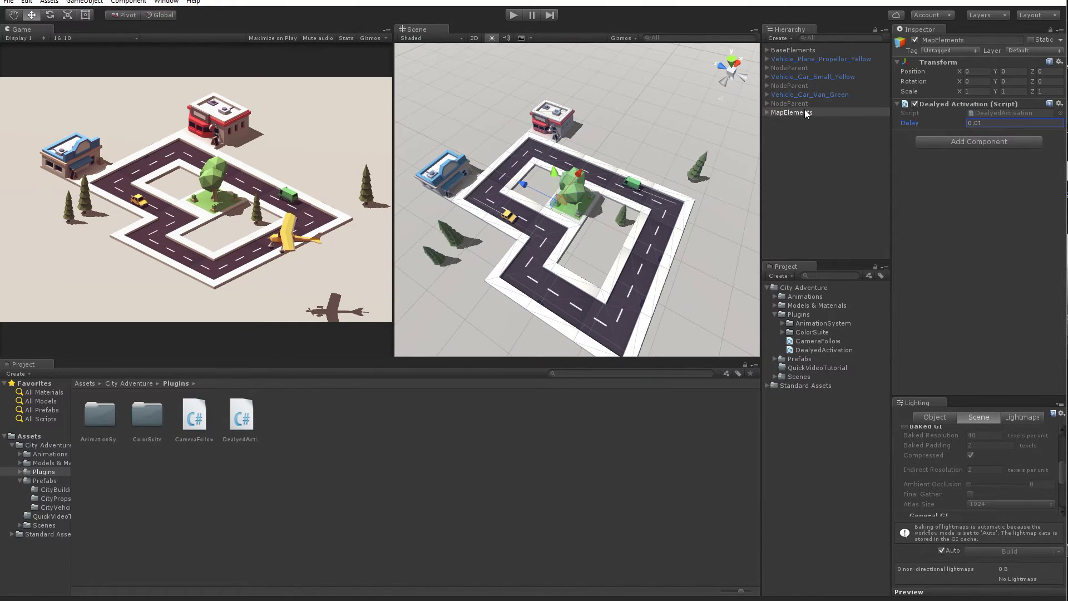
# - Play-test delay values from 0.1 down to 0.0001 to tune the road build-in
pyautogui.click(511, 15)
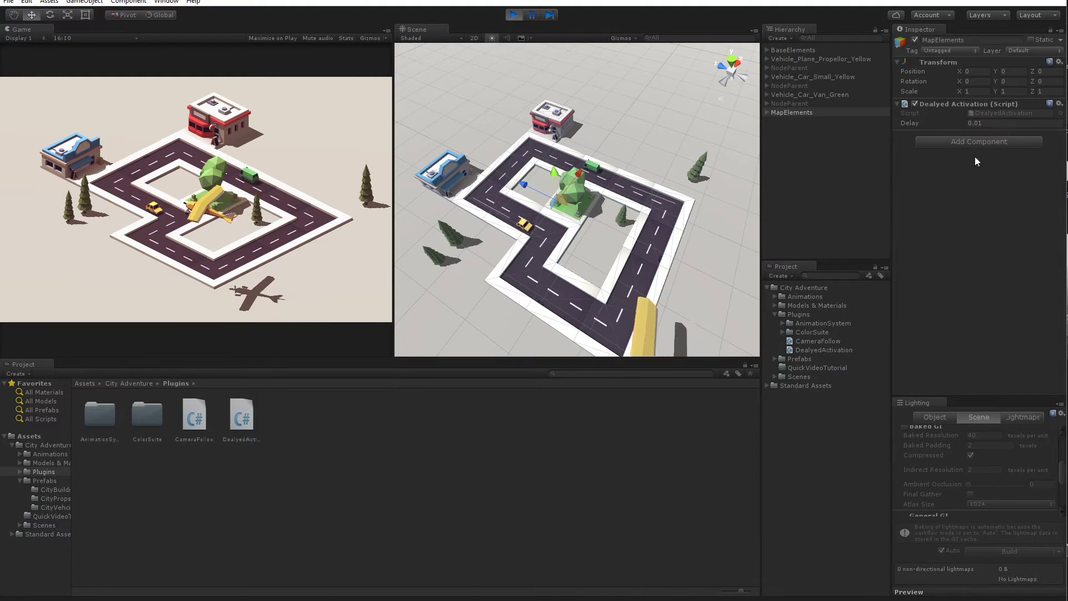
pyautogui.click(976, 123)
pyautogui.write('0.1')
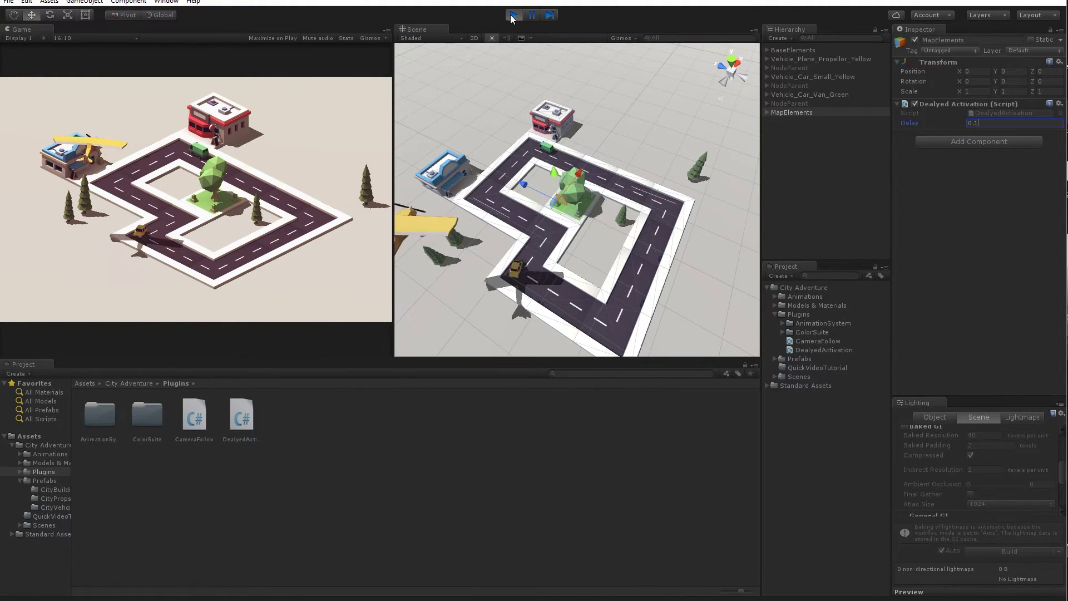
pyautogui.click(511, 15)
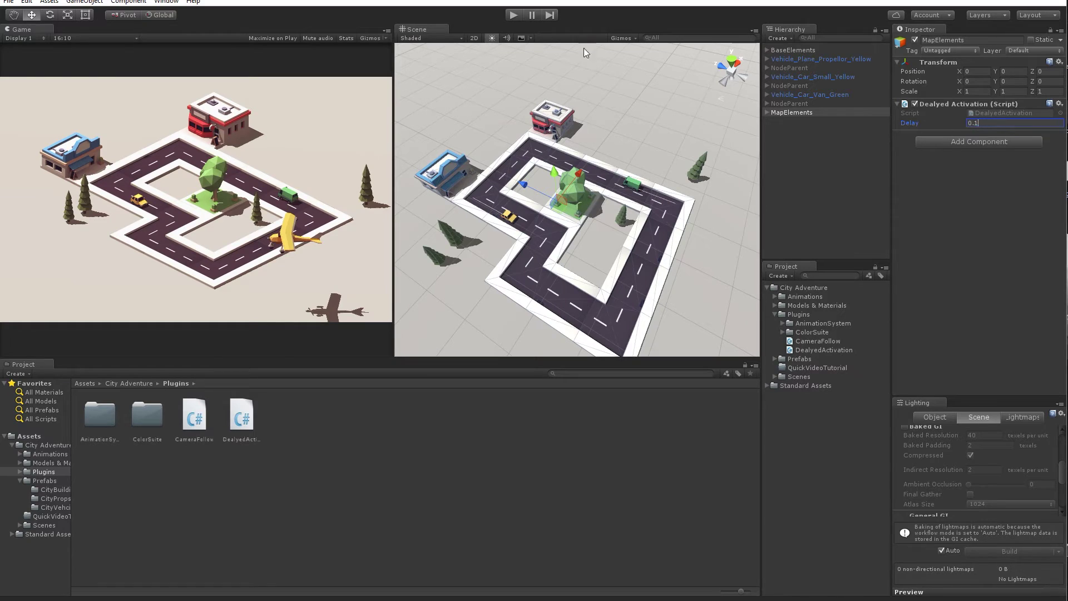
pyautogui.click(977, 125)
pyautogui.write('0.5')
pyautogui.write('0.001')
pyautogui.click(511, 16)
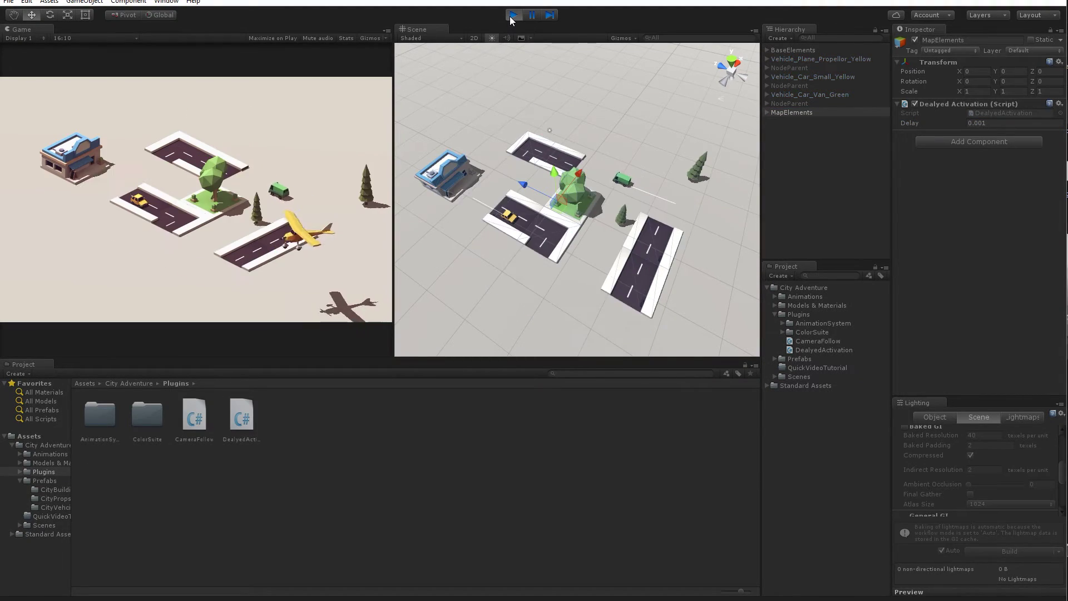
pyautogui.click(511, 16)
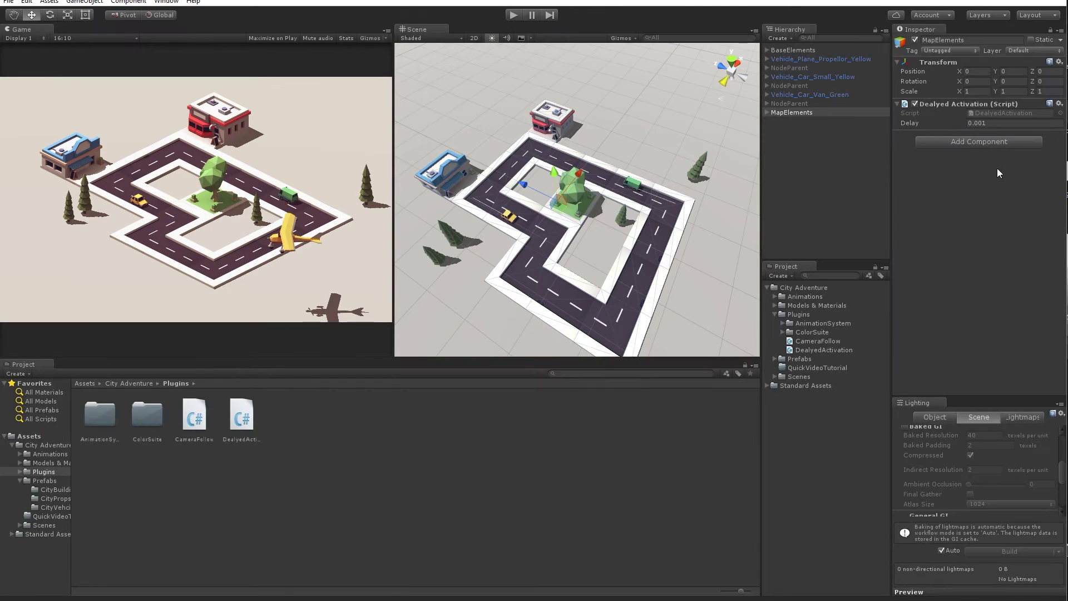
pyautogui.click(520, 15)
# - Stop the game and select Main Camera under BaseElements > CameraCenter_2
pyautogui.click(516, 15)
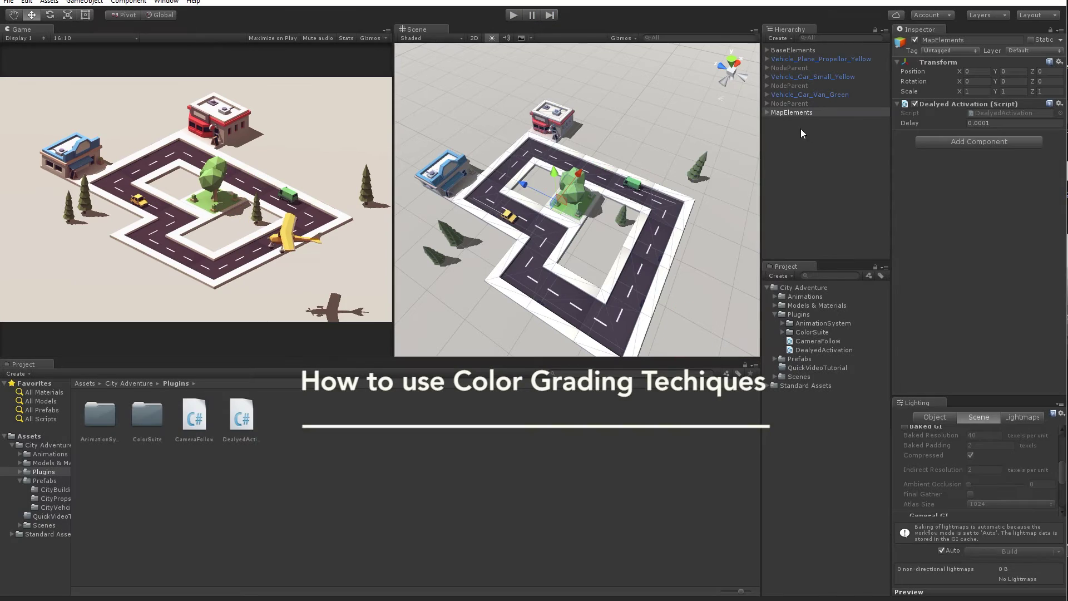
pyautogui.click(788, 122)
pyautogui.click(766, 50)
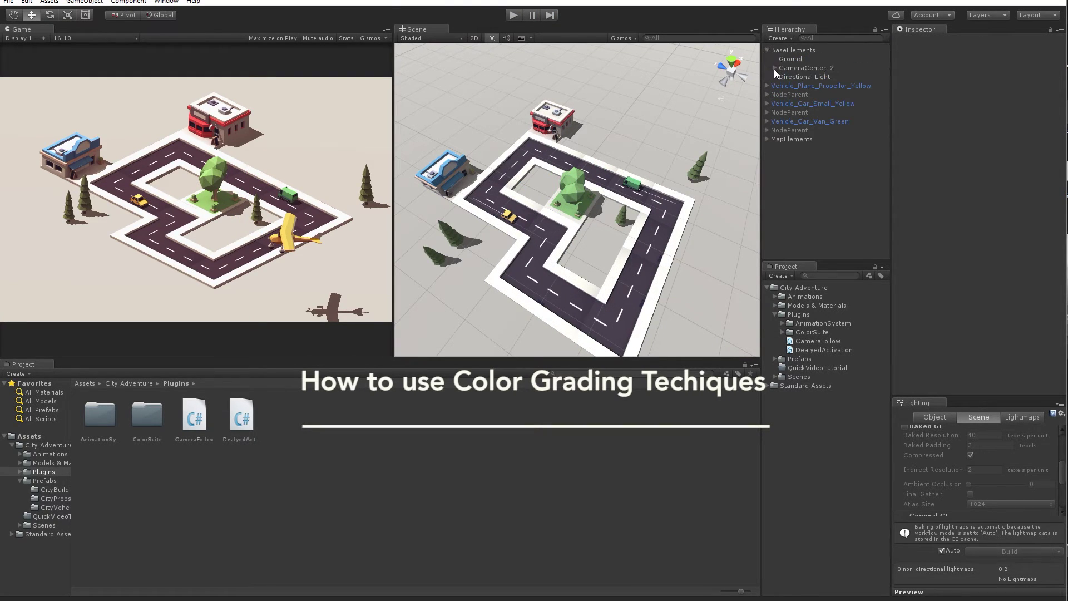
pyautogui.click(774, 68)
pyautogui.click(793, 78)
# - Expand the Color Suite and Screen Overlay settings, then disable both overlays and Color Suite
pyautogui.click(932, 103)
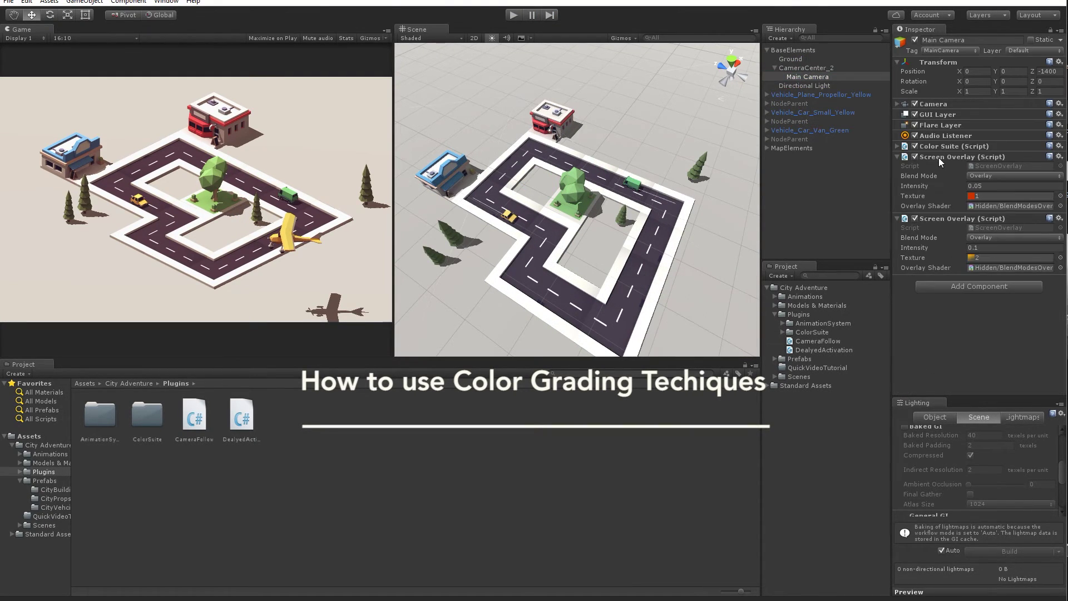
pyautogui.click(940, 160)
pyautogui.click(933, 147)
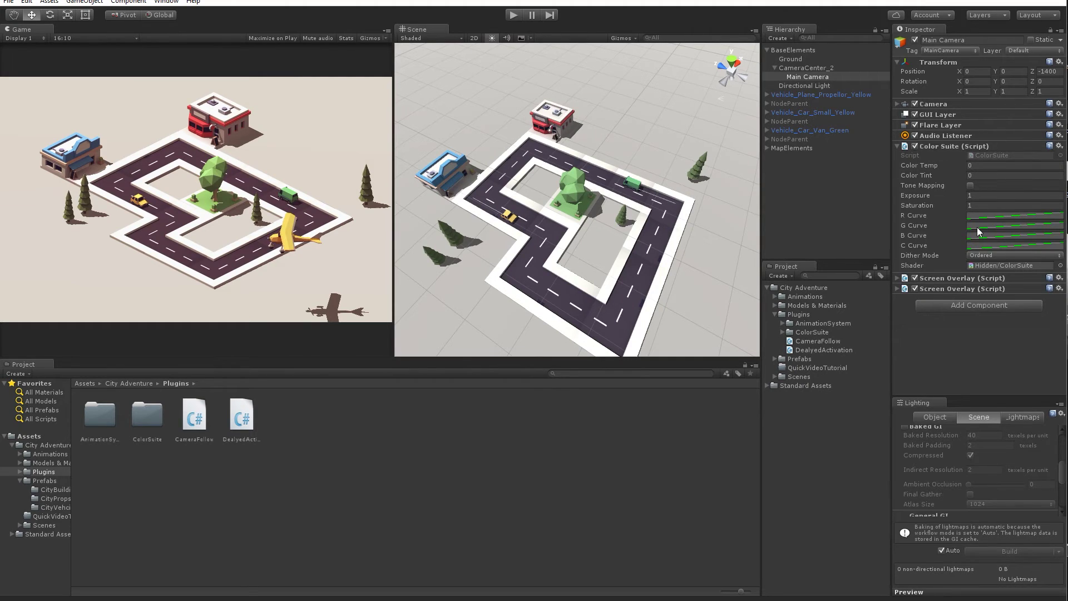
pyautogui.click(940, 278)
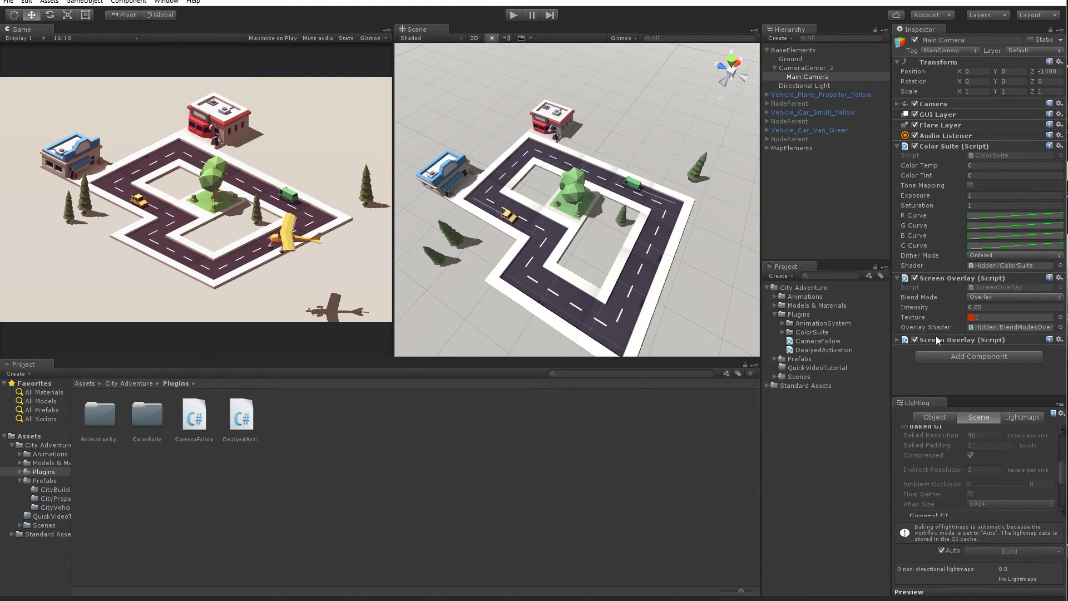
pyautogui.click(935, 340)
pyautogui.click(914, 339)
pyautogui.click(914, 278)
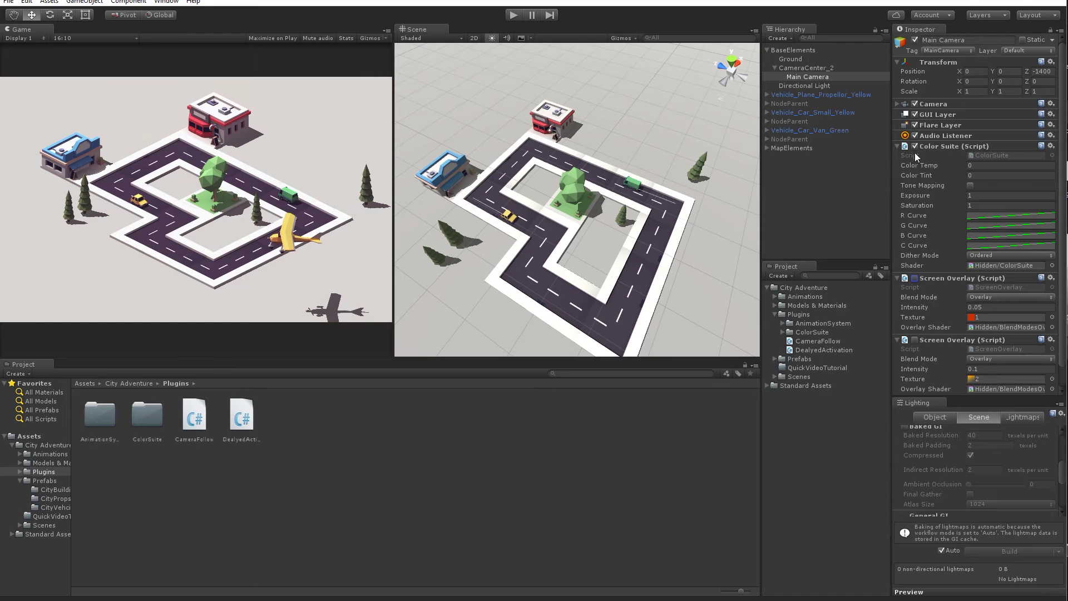
pyautogui.click(914, 146)
# - Widen the Inspector and toggle Color Suite to compare looks, leaving it on
pyautogui.click(942, 146)
pyautogui.click(940, 157)
pyautogui.click(938, 167)
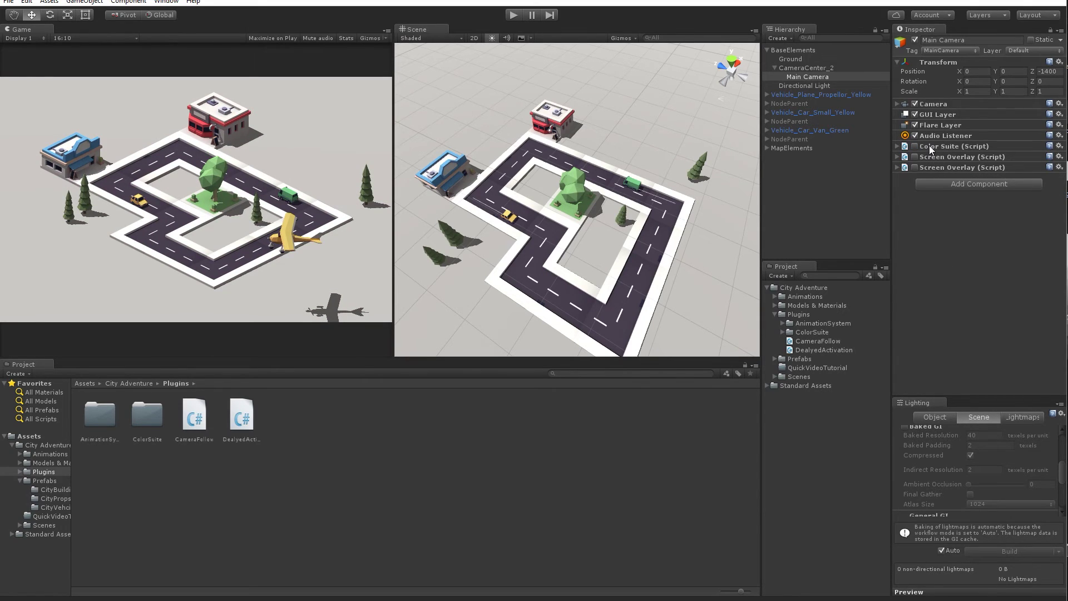
pyautogui.click(929, 145)
pyautogui.moveTo(892, 175); pyautogui.dragTo(823, 176)
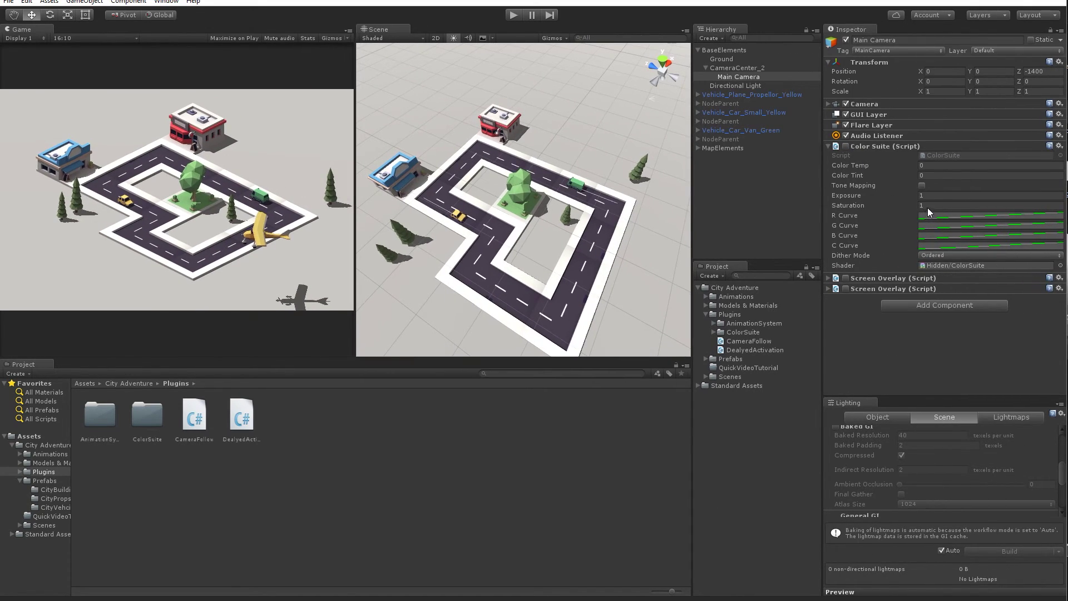
pyautogui.click(846, 145)
pyautogui.click(845, 146)
pyautogui.click(845, 146)
# - Bend the Color Suite C Curve to test brightness, then turn Color Suite off
pyautogui.click(943, 247)
pyautogui.moveTo(829, 401); pyautogui.dragTo(830, 402)
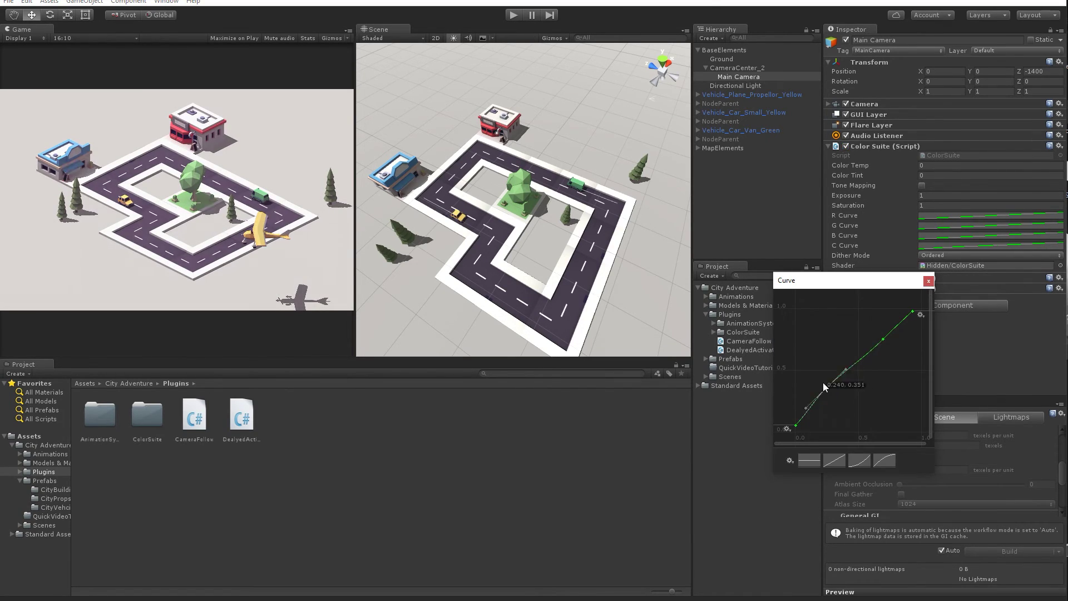
pyautogui.click(928, 281)
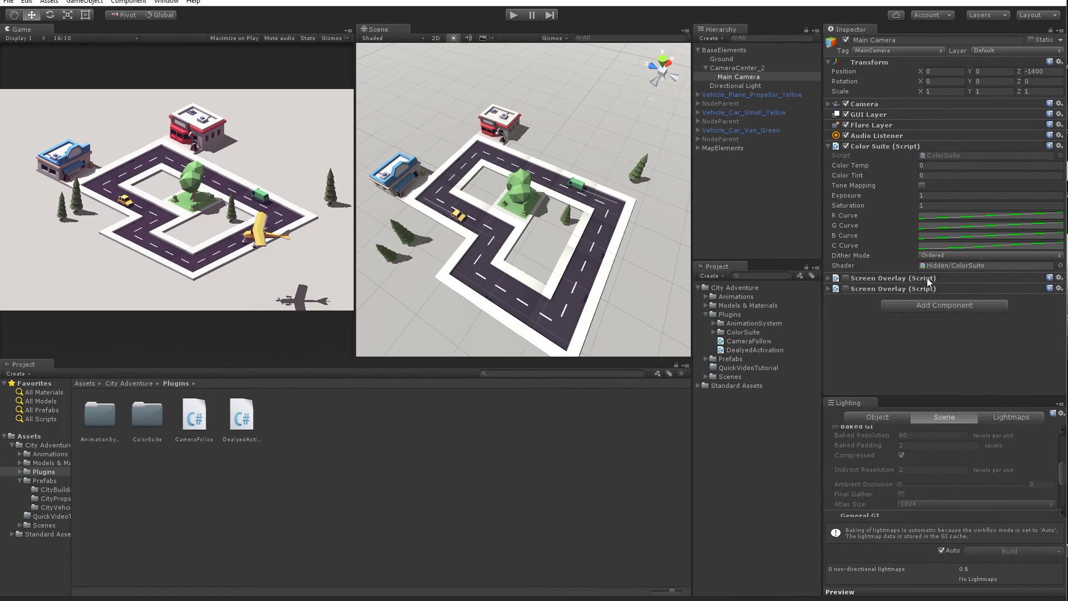
pyautogui.click(857, 147)
pyautogui.click(845, 145)
# - Enable the first Screen Overlay at Intensity 0.05 and turn Color Suite back on
pyautogui.click(846, 156)
pyautogui.click(857, 157)
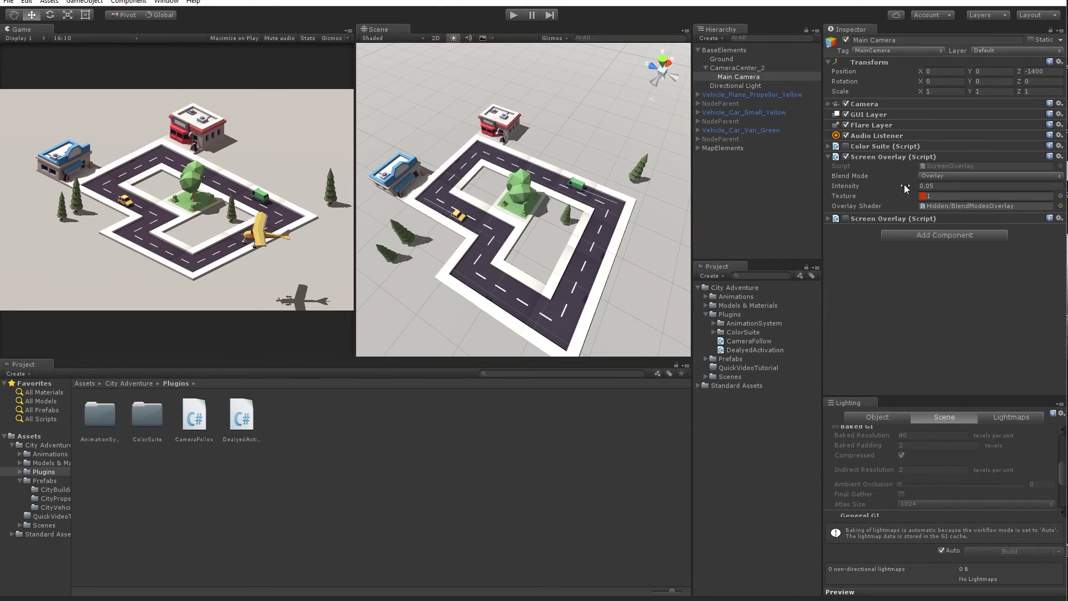
pyautogui.moveTo(906, 189); pyautogui.dragTo(845, 149)
pyautogui.click(845, 147)
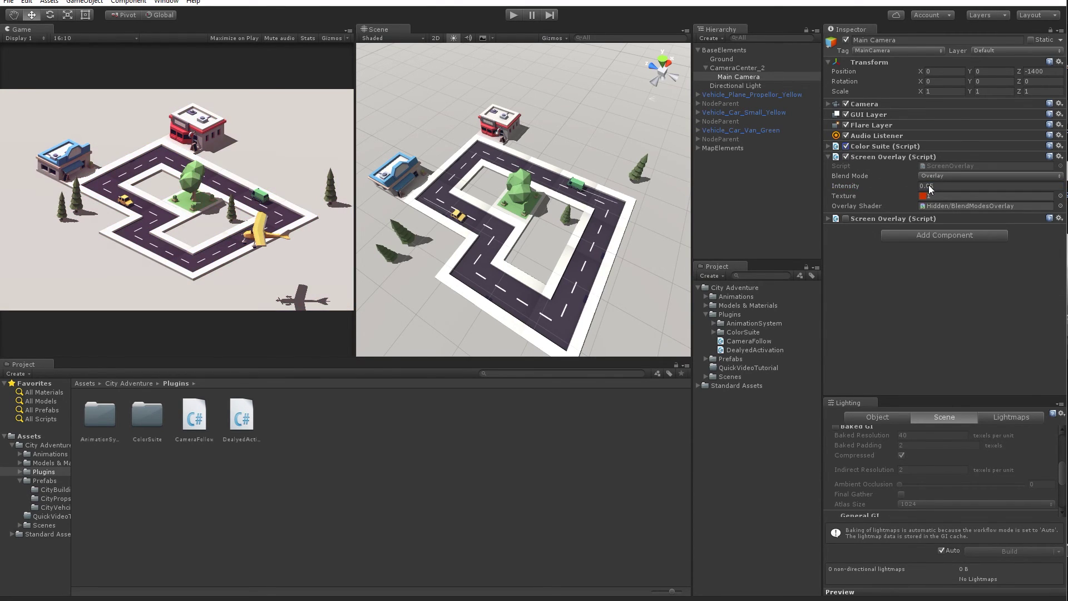
pyautogui.click(860, 158)
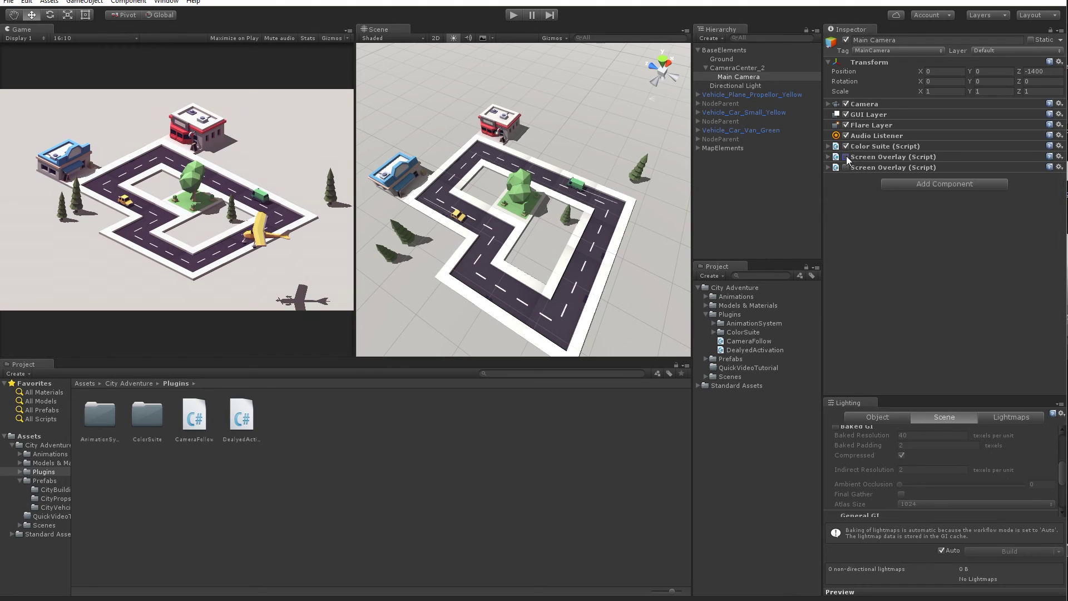
# - Enable the second Screen Overlay and collapse BaseElements in the Hierarchy
pyautogui.click(846, 167)
pyautogui.click(863, 168)
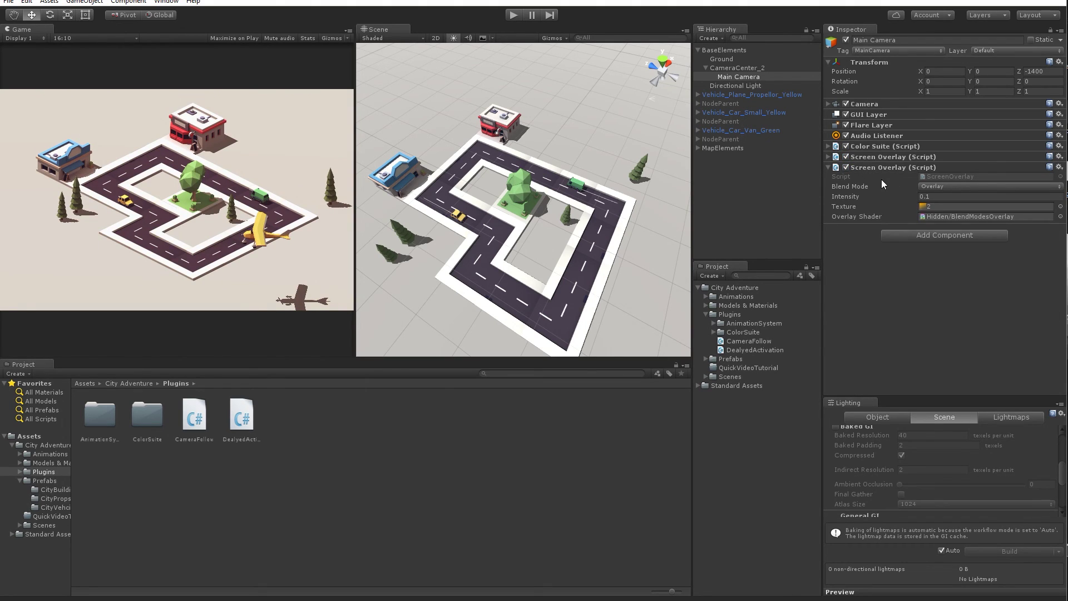
pyautogui.click(873, 168)
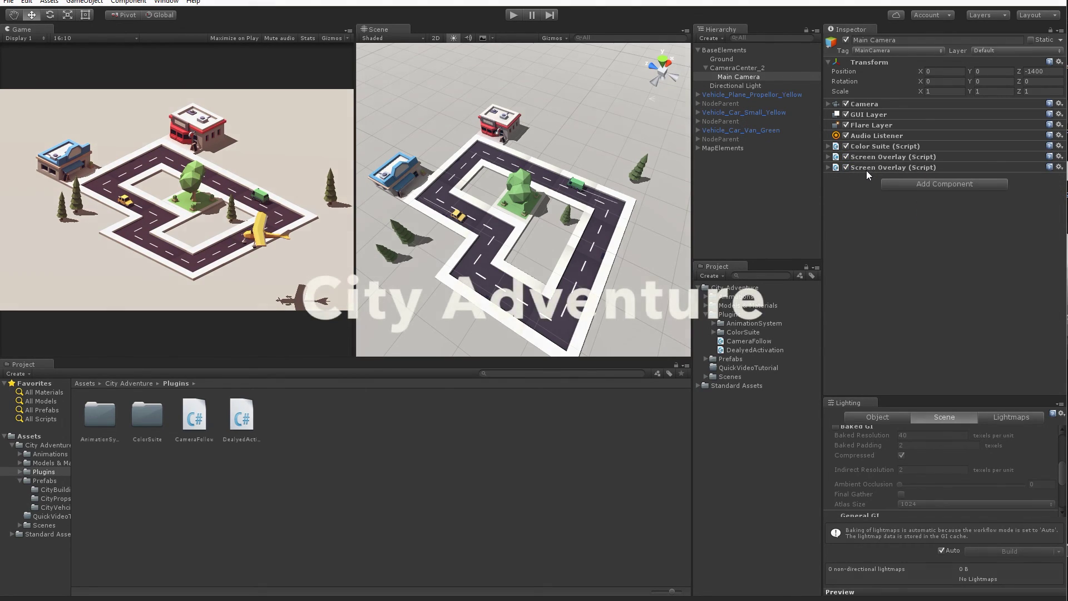
pyautogui.click(698, 51)
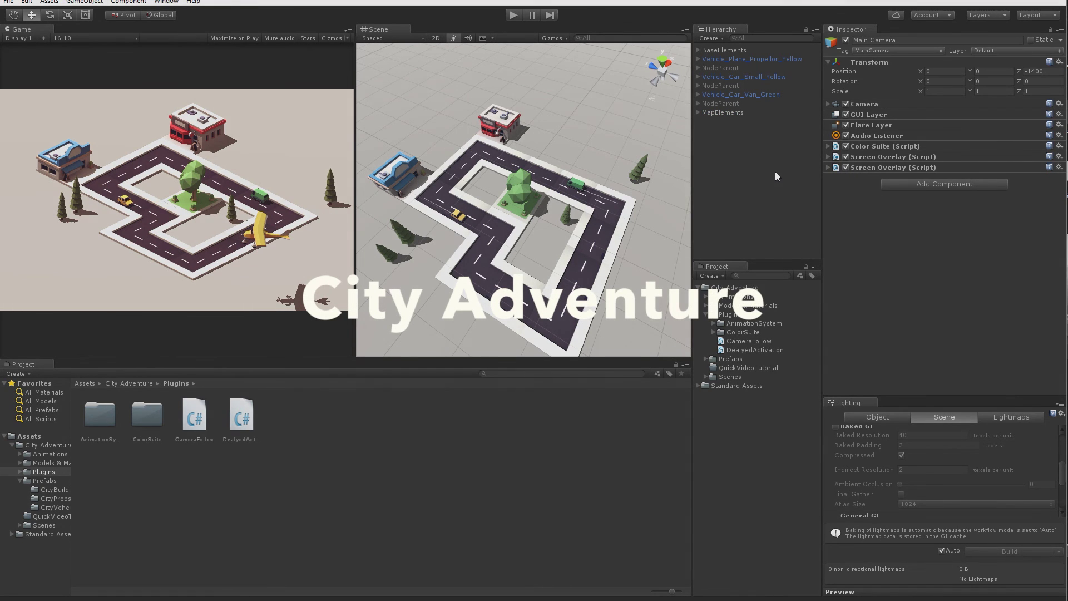